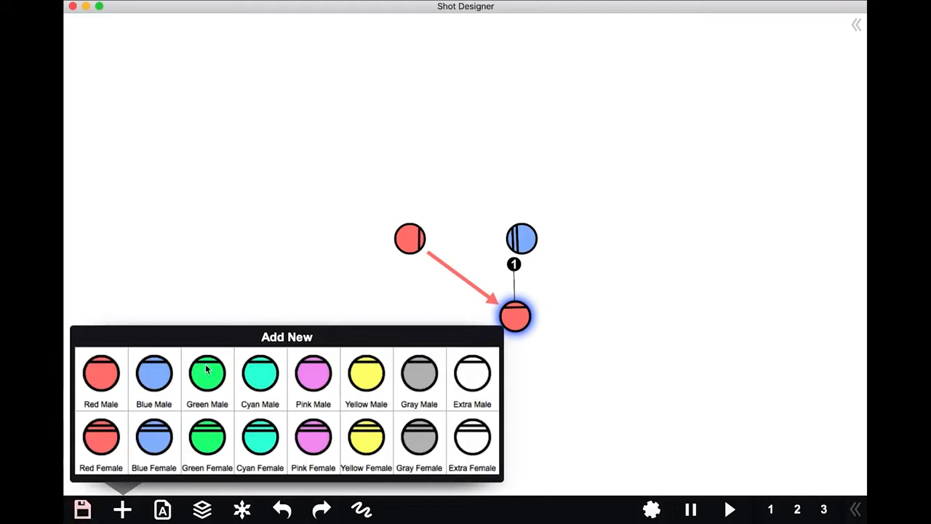
Add a Green Female character below the red male's starting position, facing up toward the other characters.
{"action": "left_click", "coordinate": [209, 441]}
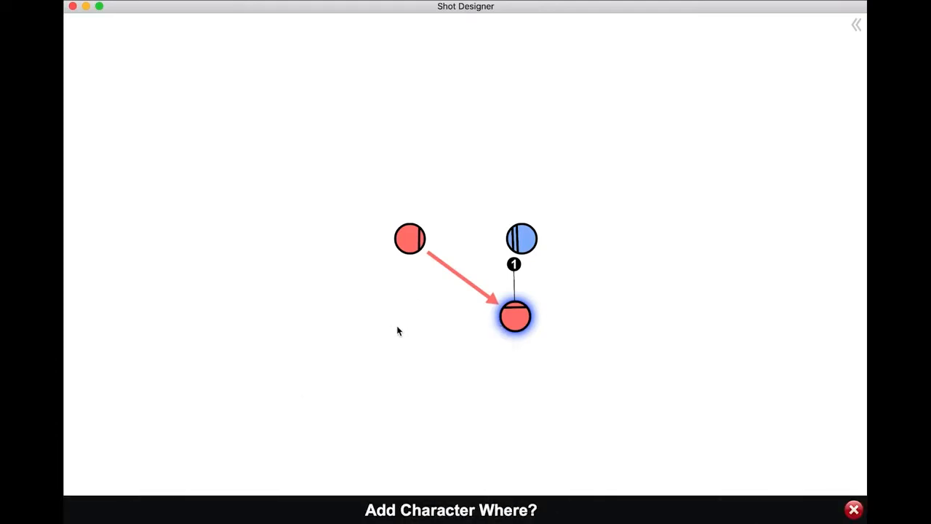
{"action": "left_click", "coordinate": [400, 363]}
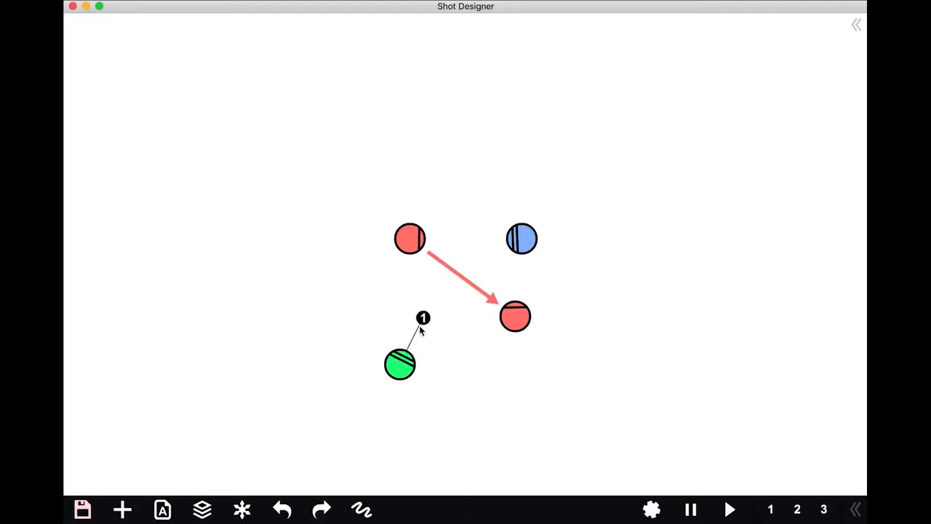
{"action": "left_click", "coordinate": [419, 328]}
Add a gray camera well above the characters and aim it diagonally down toward the red male's starting position.
{"action": "left_click", "coordinate": [122, 509]}
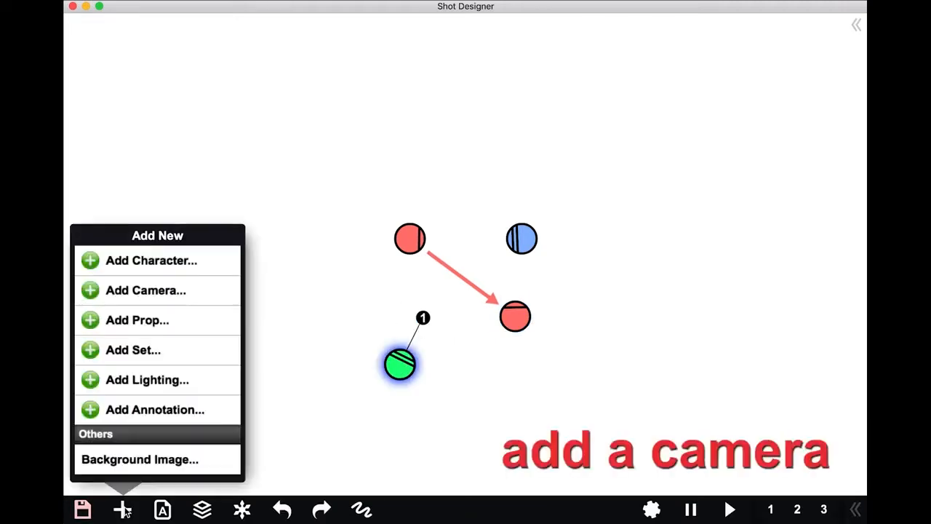
{"action": "left_click", "coordinate": [90, 289]}
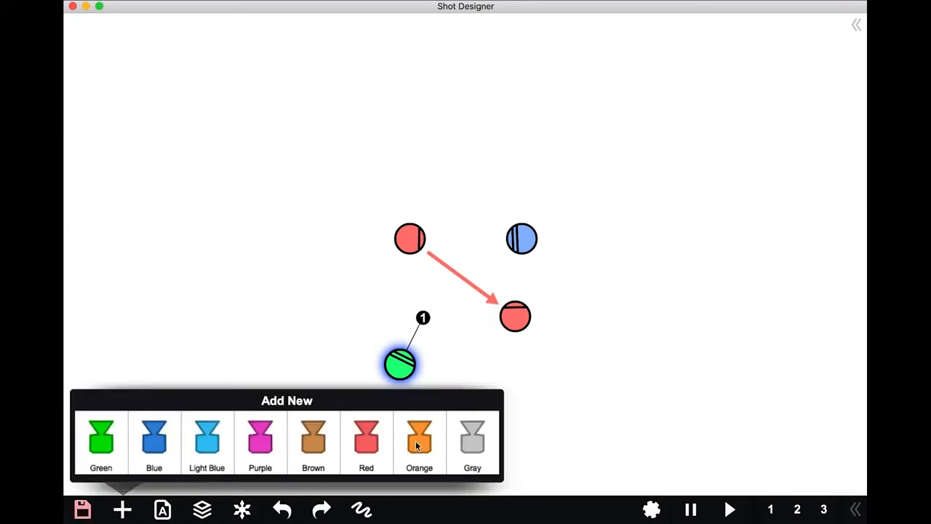
{"action": "left_click", "coordinate": [467, 441]}
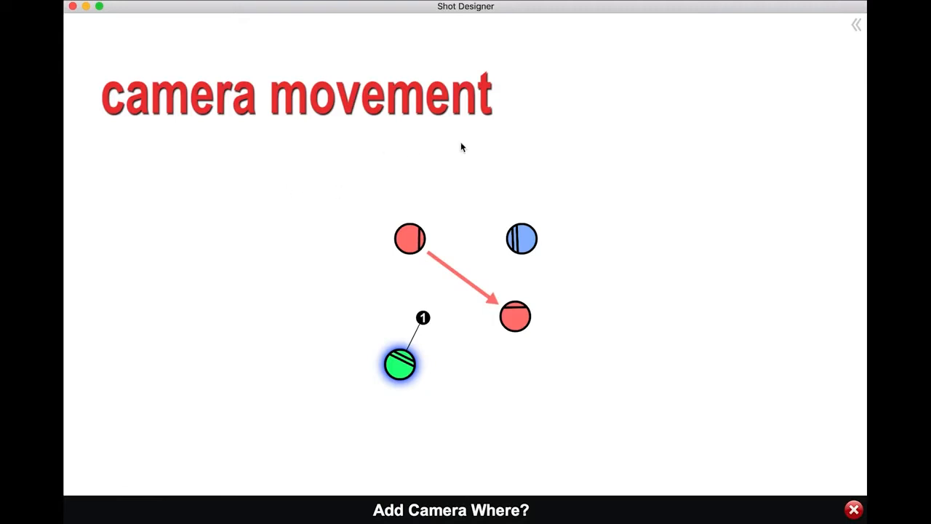
{"action": "mouse_move", "coordinate": [457, 148]}
{"action": "left_mouse_down"}
{"action": "mouse_move", "coordinate": [565, 208]}
{"action": "mouse_move", "coordinate": [495, 263]}
{"action": "left_mouse_up"}
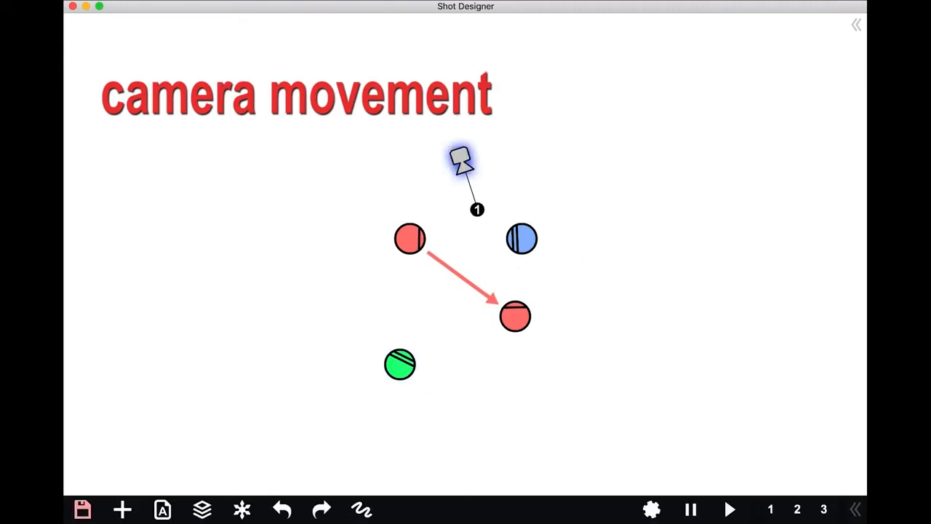
{"action": "left_click", "coordinate": [811, 310]}
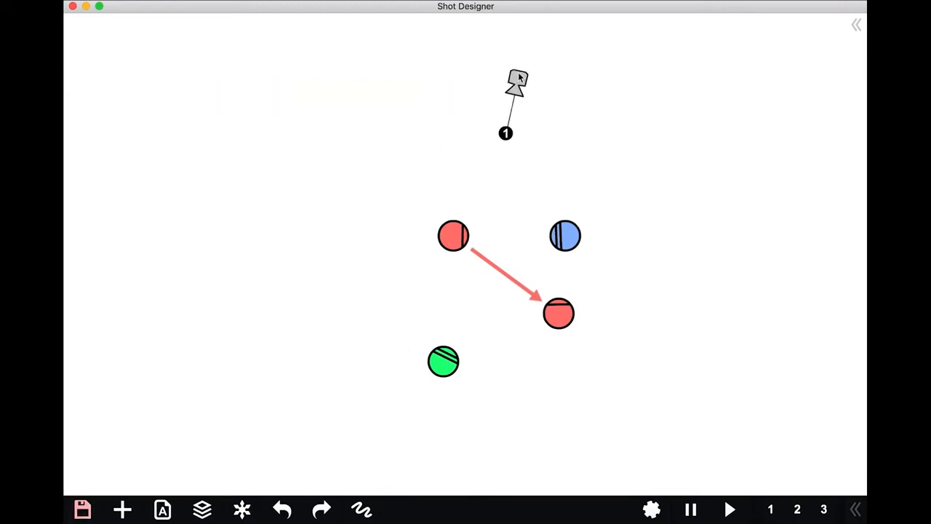
{"action": "left_click_drag", "start_coordinate": [517, 77], "coordinate": [541, 78]}
{"action": "left_click_drag", "start_coordinate": [529, 136], "coordinate": [501, 122]}
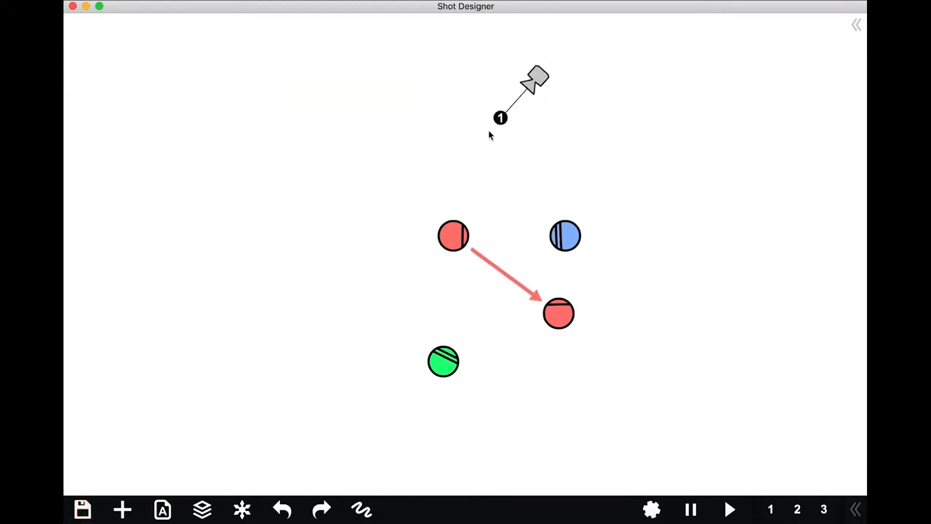
Create a Track To move from the camera to a second position just above the red male's starting position.
{"action": "left_click", "coordinate": [539, 75]}
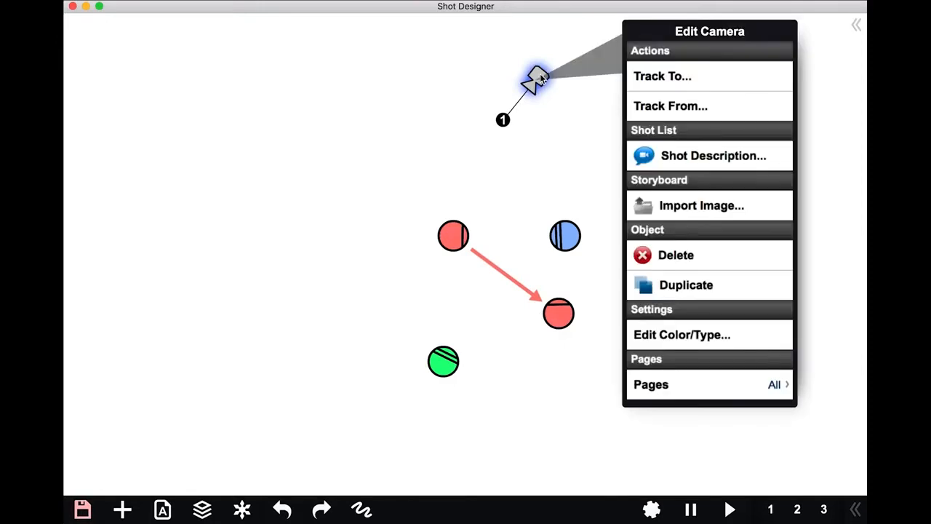
{"action": "left_click", "coordinate": [683, 75]}
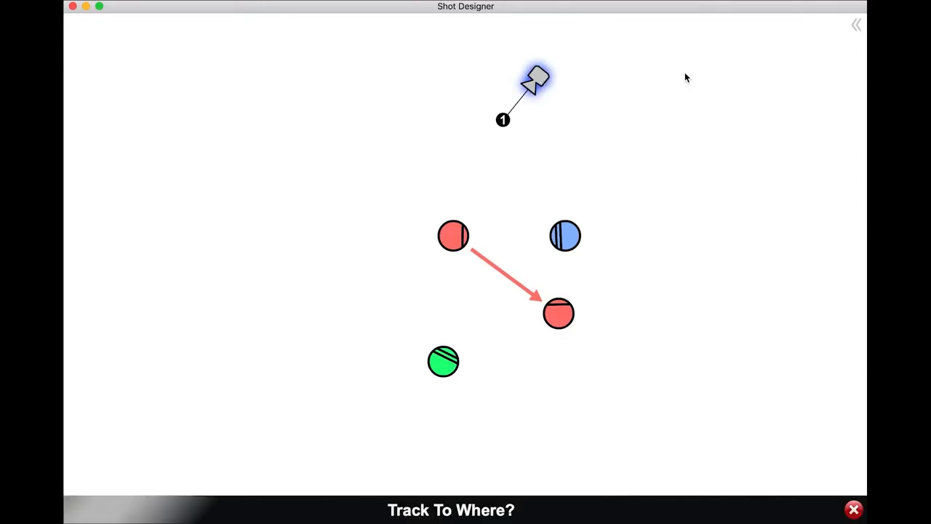
{"action": "left_click", "coordinate": [469, 188]}
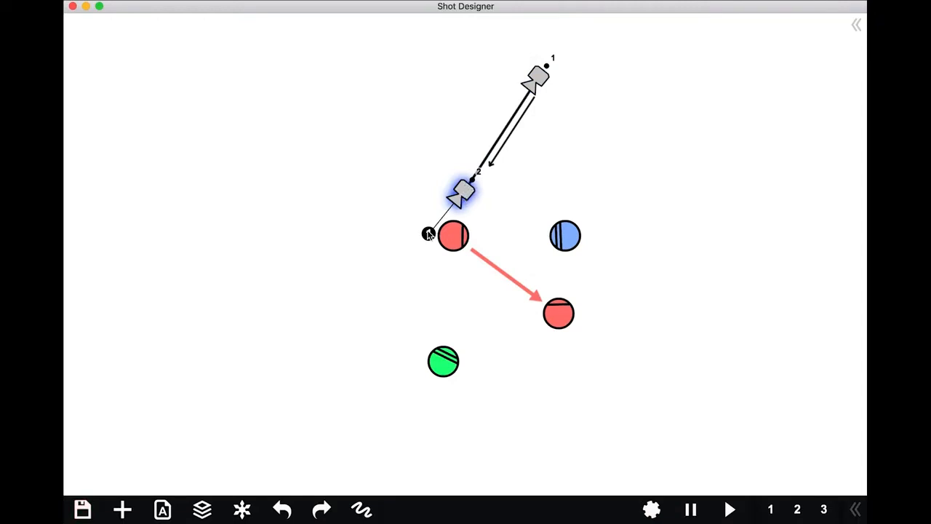
Reposition both ends of the camera track so it runs diagonally down toward the red male's starting position.
{"action": "left_click_drag", "start_coordinate": [442, 197], "coordinate": [503, 182]}
{"action": "left_click", "coordinate": [488, 196]}
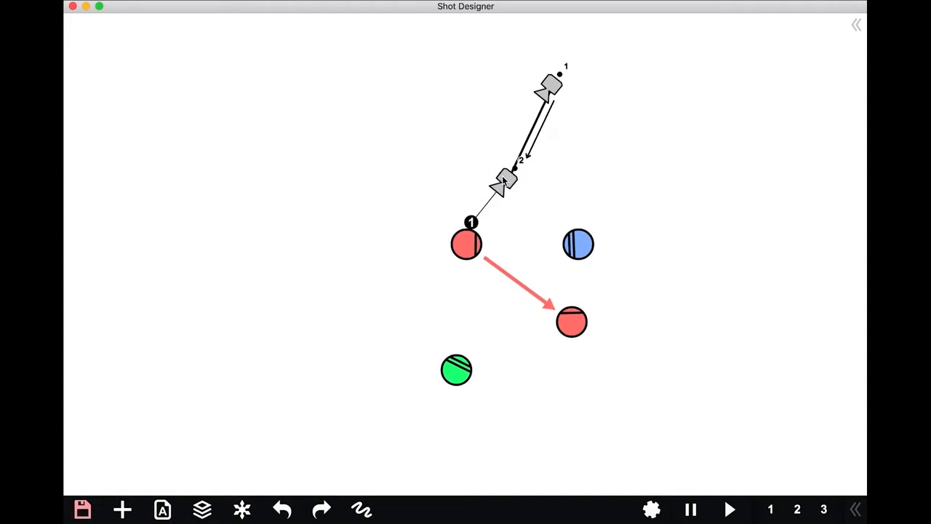
{"action": "left_click", "coordinate": [552, 84]}
{"action": "left_click_drag", "start_coordinate": [553, 85], "coordinate": [578, 96]}
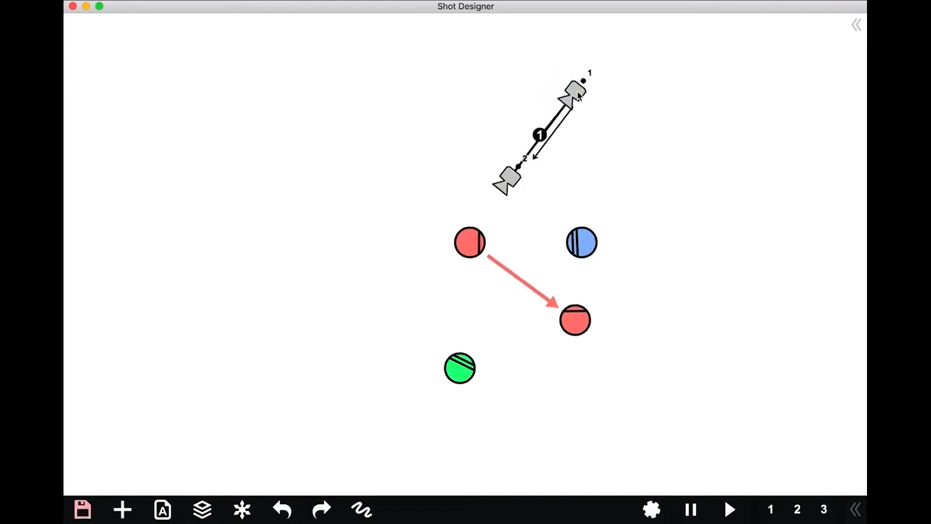
{"action": "left_click", "coordinate": [703, 216]}
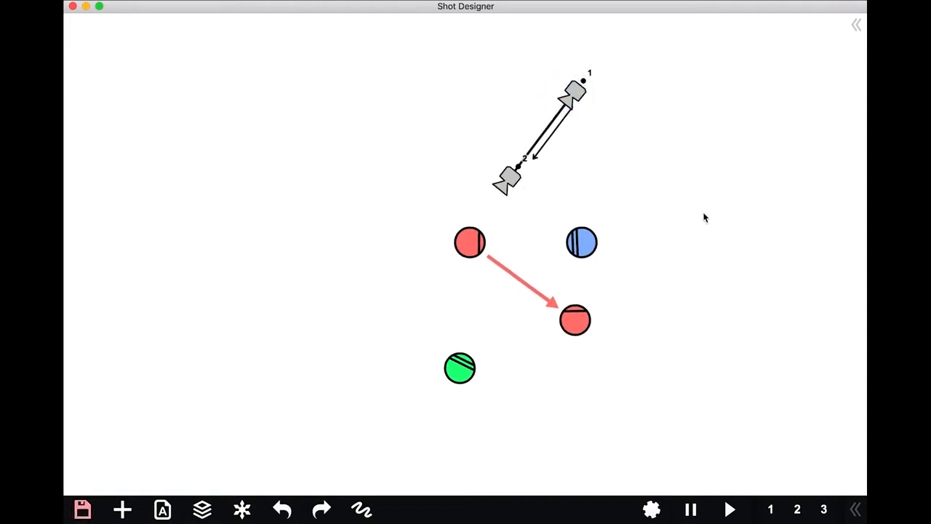
Draw a closed rectangular room around all characters and cameras with the Wall Tool.
{"action": "left_click", "coordinate": [123, 514]}
{"action": "left_click", "coordinate": [96, 350]}
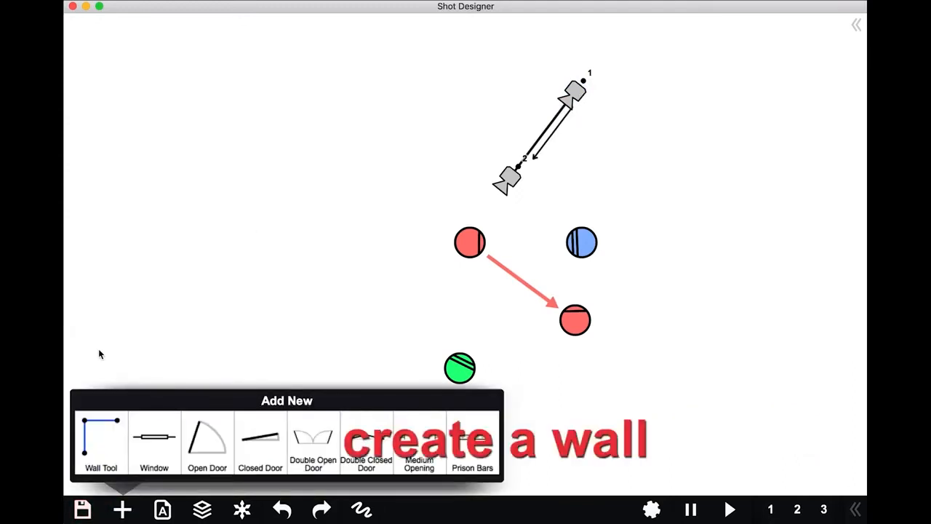
{"action": "left_click", "coordinate": [95, 451]}
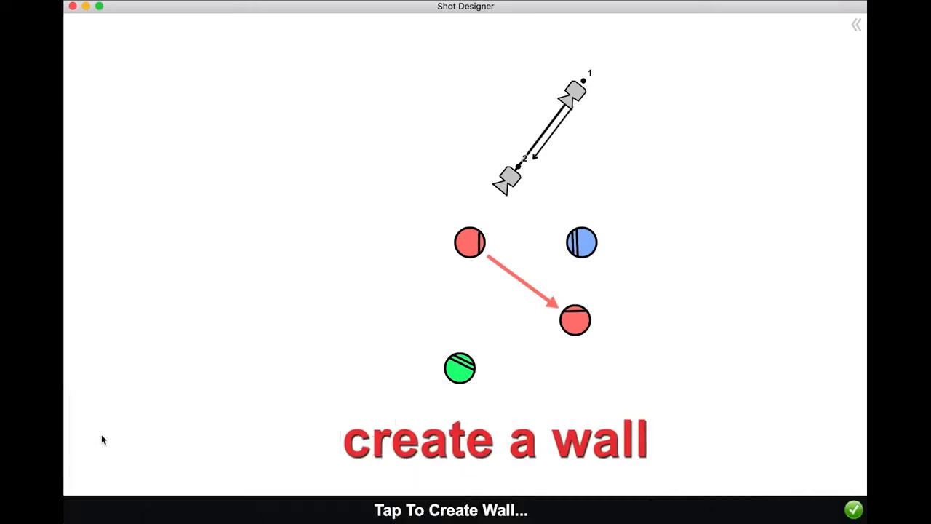
{"action": "left_click", "coordinate": [262, 31]}
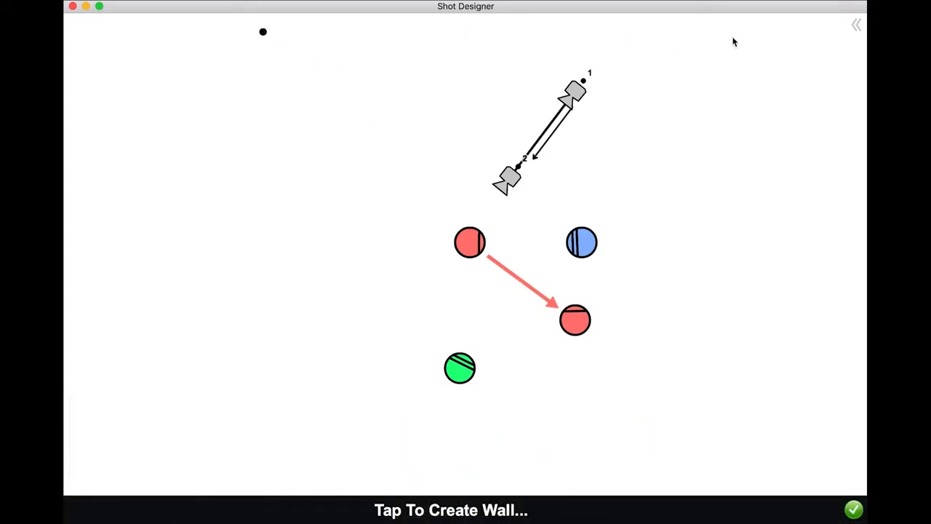
{"action": "left_click", "coordinate": [731, 41]}
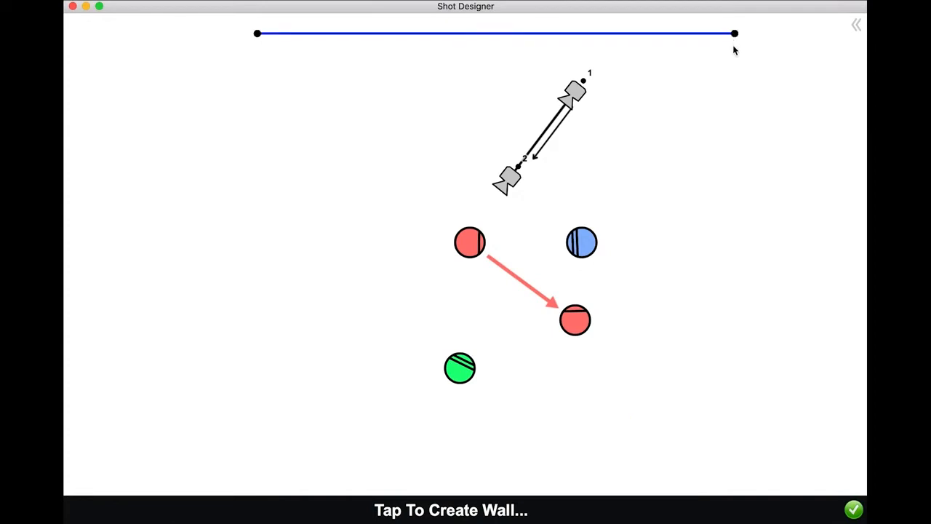
{"action": "left_click", "coordinate": [734, 422]}
{"action": "left_click", "coordinate": [259, 419]}
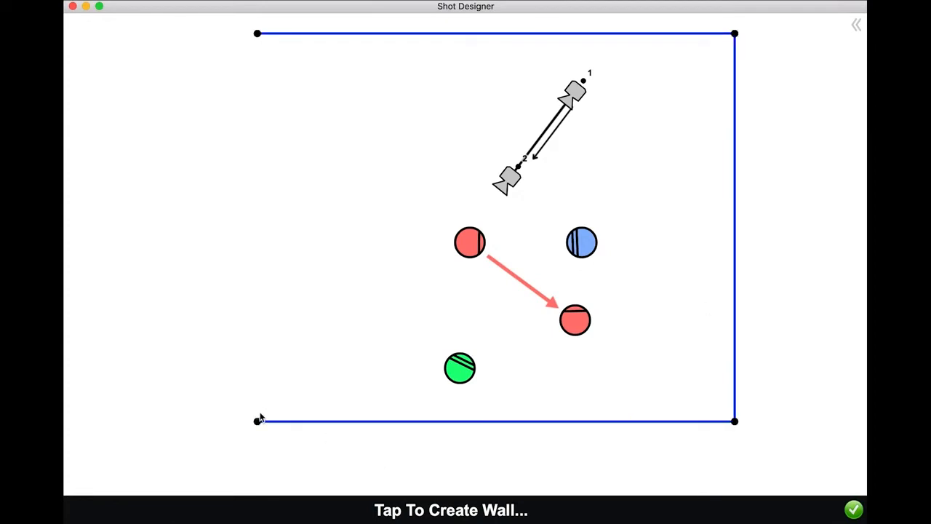
{"action": "left_click", "coordinate": [257, 33]}
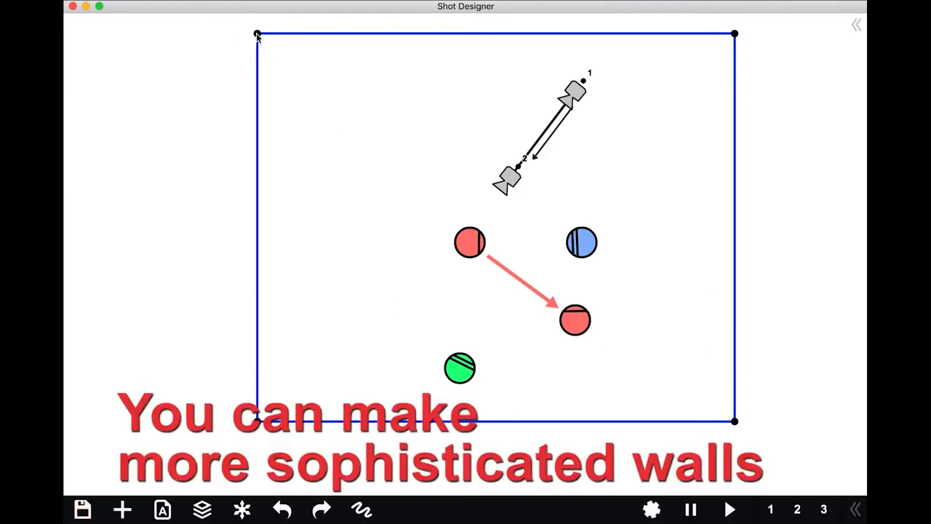
{"action": "mouse_move", "coordinate": [257, 37]}
{"action": "left_mouse_down"}
{"action": "mouse_move", "coordinate": [142, 64]}
{"action": "mouse_move", "coordinate": [376, 47]}
{"action": "mouse_move", "coordinate": [289, 58]}
{"action": "mouse_move", "coordinate": [258, 35]}
{"action": "mouse_move", "coordinate": [285, 36]}
{"action": "mouse_move", "coordinate": [260, 36]}
{"action": "left_mouse_up"}
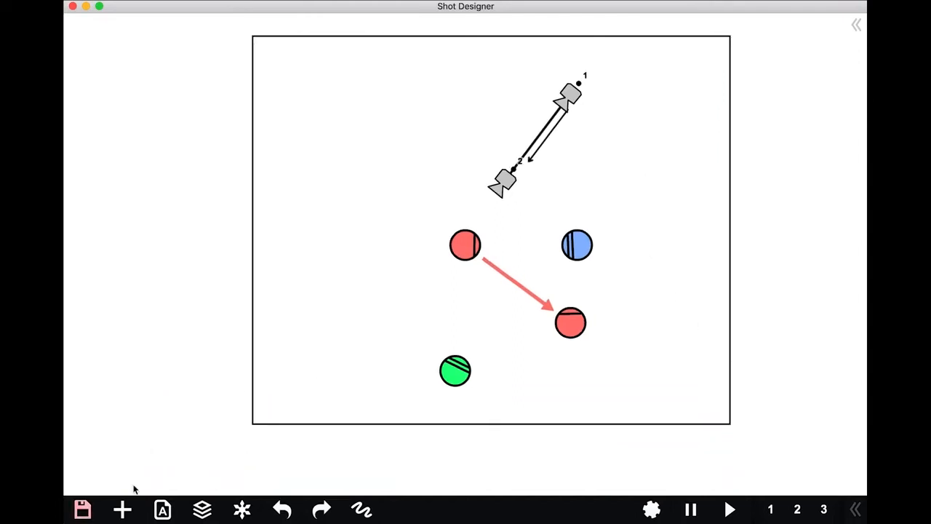
Add a Window set piece near the middle of the room's lower wall and align it with the wall.
{"action": "left_click", "coordinate": [122, 509]}
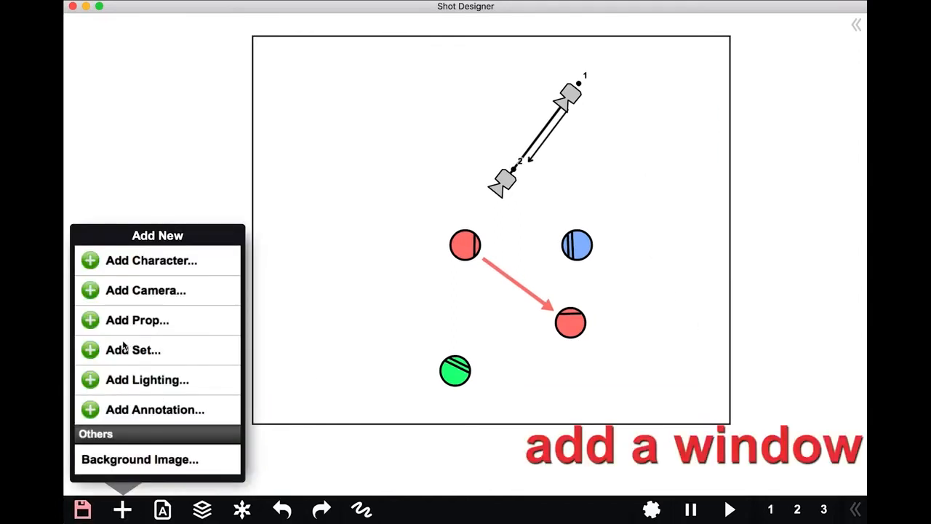
{"action": "left_click", "coordinate": [90, 353]}
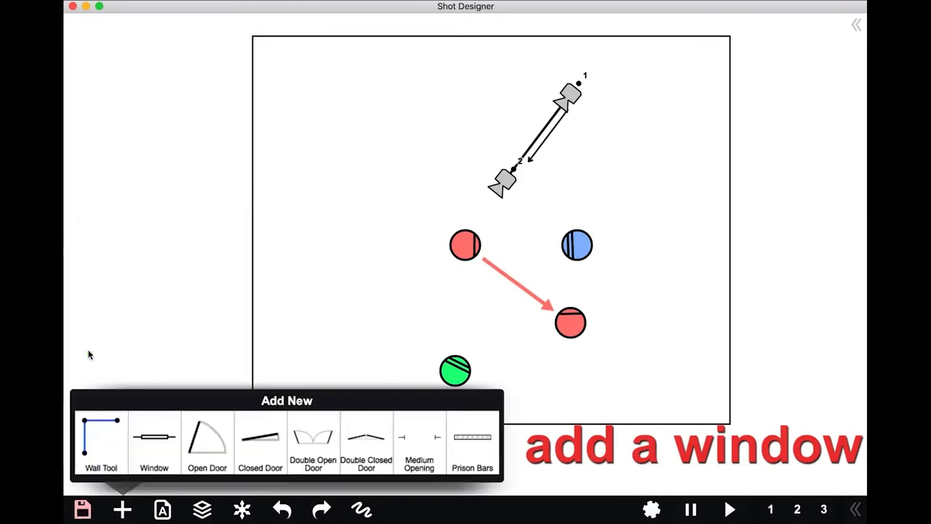
{"action": "left_click", "coordinate": [154, 444]}
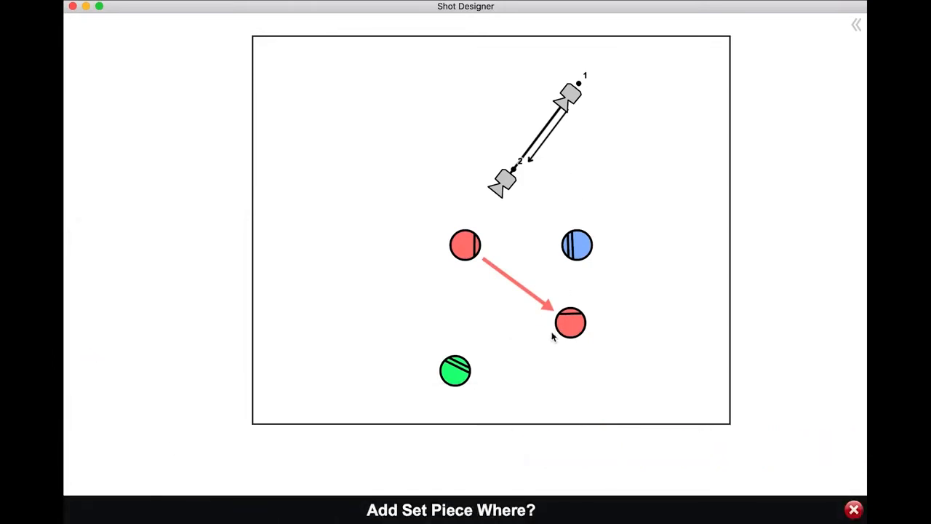
{"action": "left_click", "coordinate": [499, 424]}
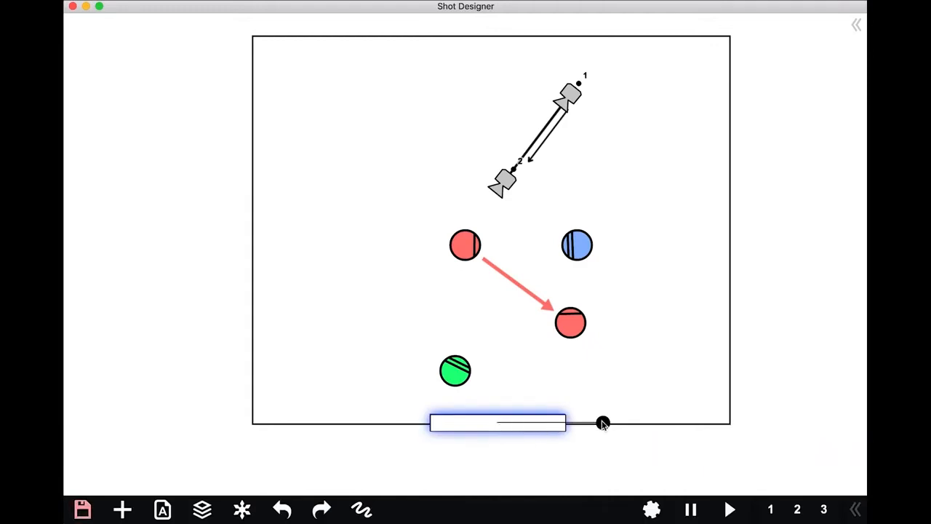
{"action": "mouse_move", "coordinate": [601, 422]}
{"action": "left_mouse_down"}
{"action": "mouse_move", "coordinate": [600, 401]}
{"action": "mouse_move", "coordinate": [598, 452]}
{"action": "mouse_move", "coordinate": [602, 423]}
{"action": "left_mouse_up"}
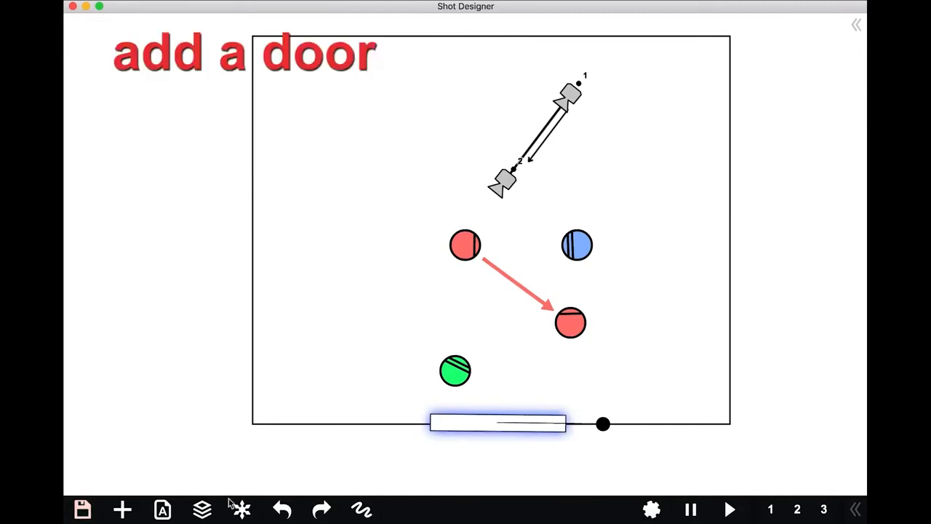
Add a Double Open Door to the room's upper wall, align it with the wall and shift it slightly right.
{"action": "left_click", "coordinate": [124, 512]}
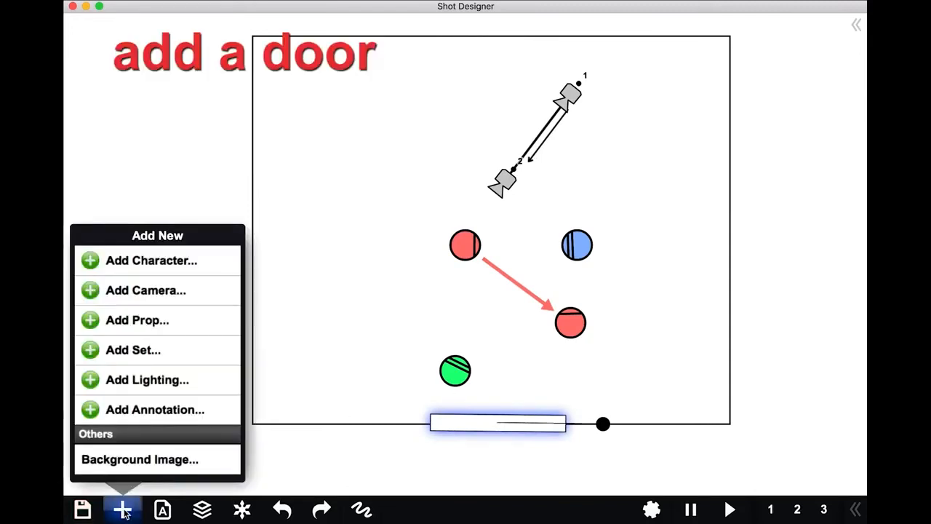
{"action": "left_click", "coordinate": [90, 354]}
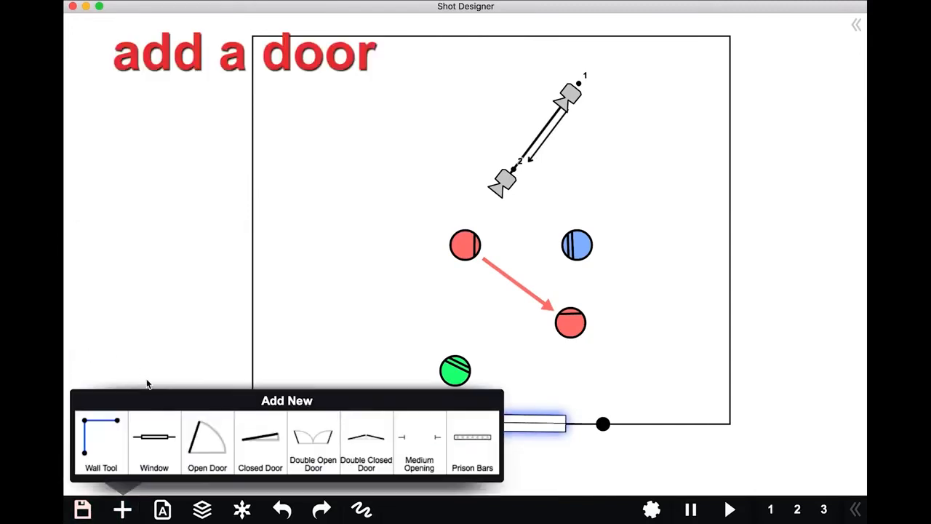
{"action": "left_click", "coordinate": [314, 444]}
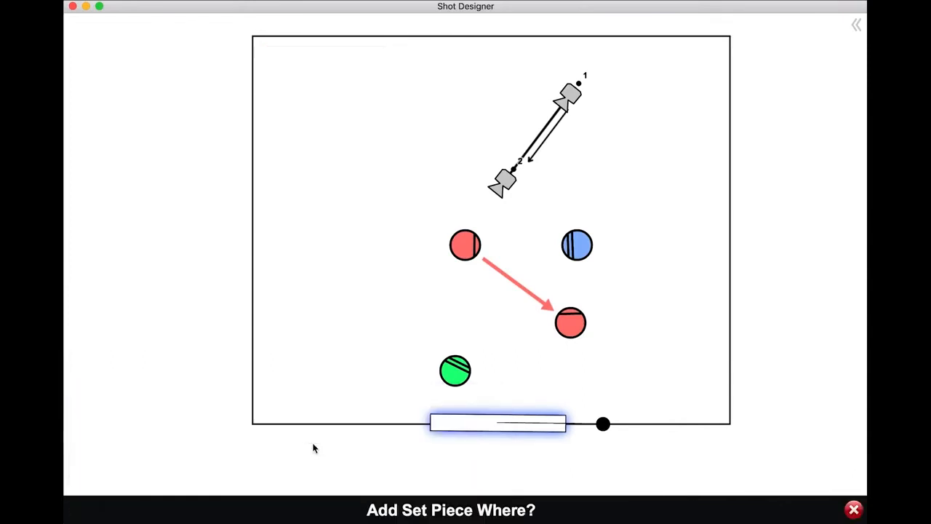
{"action": "left_click", "coordinate": [467, 38]}
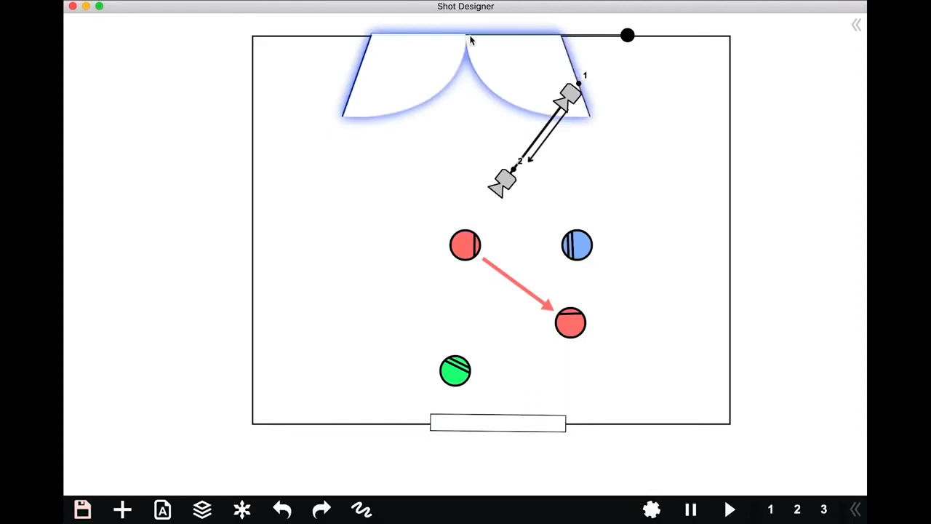
{"action": "left_click_drag", "start_coordinate": [606, 43], "coordinate": [651, 40]}
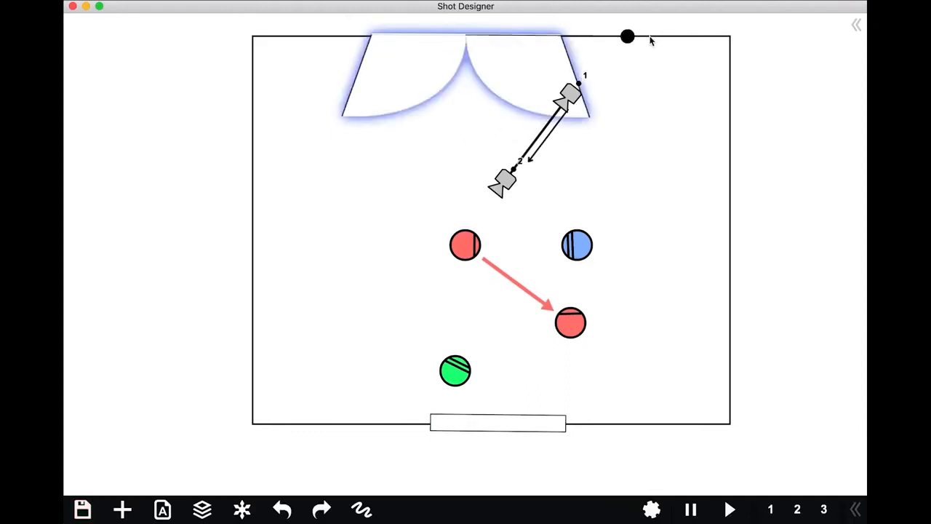
{"action": "left_click_drag", "start_coordinate": [344, 119], "coordinate": [402, 118]}
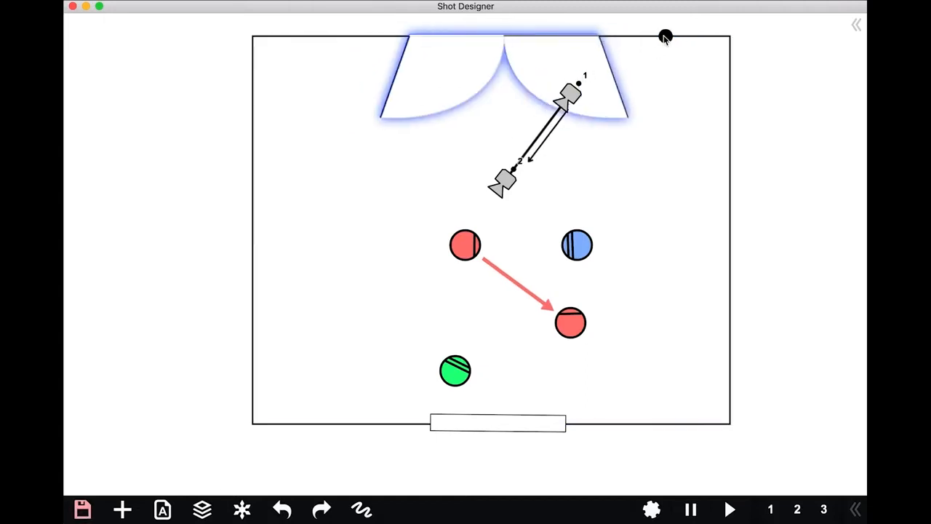
Change the type of the door in the upper wall to Double Closed Door.
{"action": "left_click", "coordinate": [568, 48]}
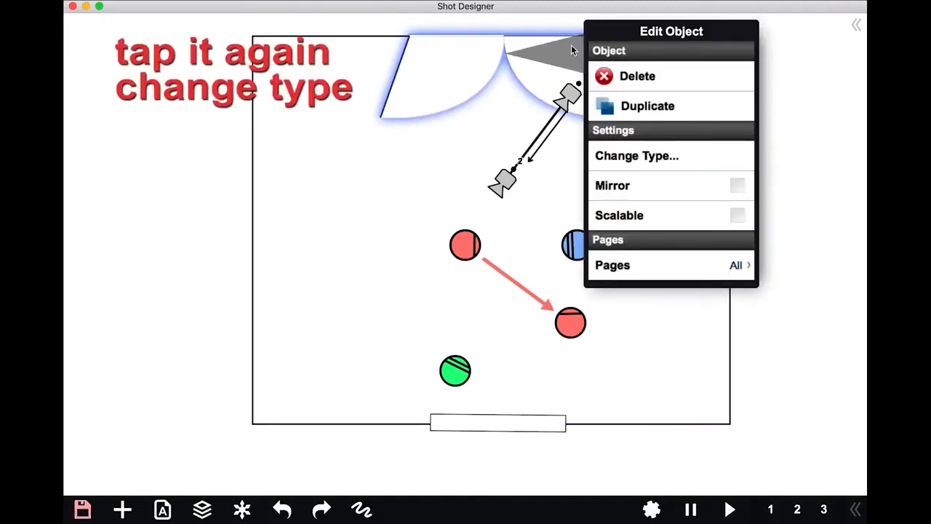
{"action": "left_click", "coordinate": [647, 157]}
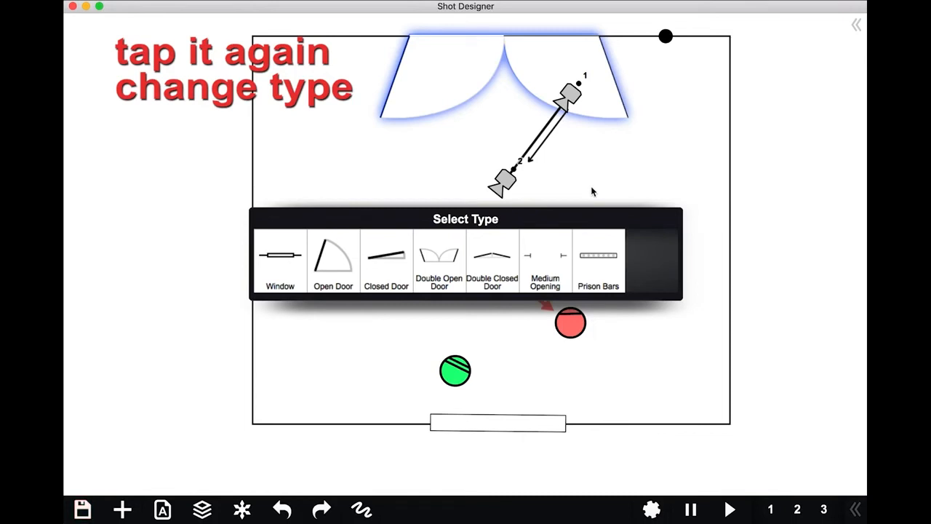
{"action": "left_click", "coordinate": [499, 262]}
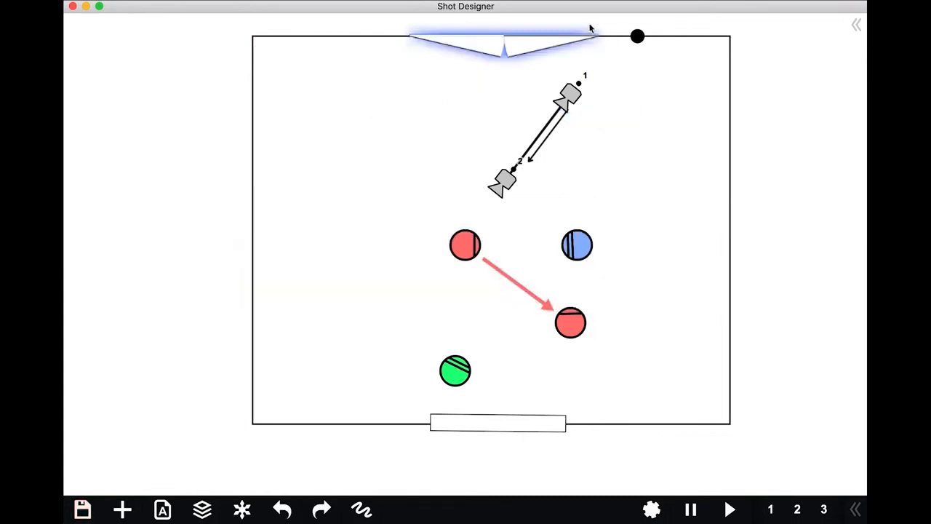
Add a Sofa prop in the lower-left area of the room, beside the green character.
{"action": "left_click", "coordinate": [629, 71]}
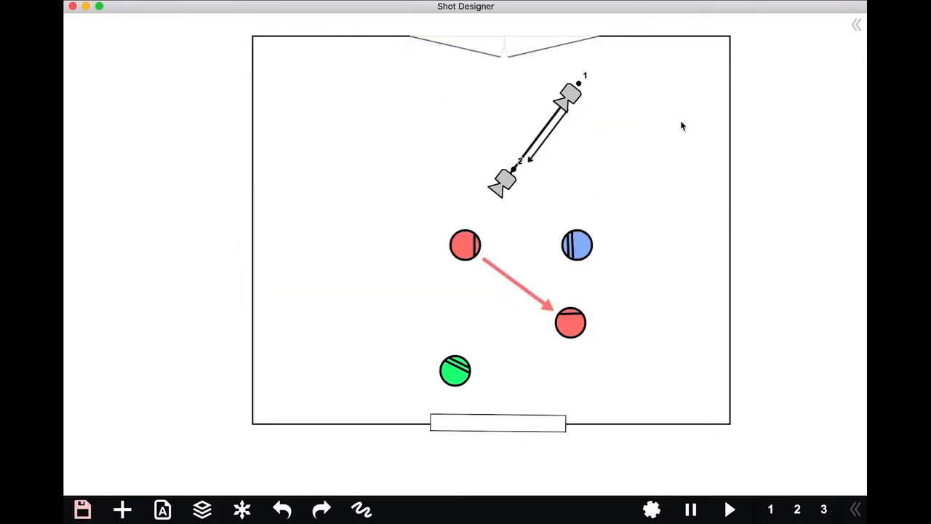
{"action": "left_click", "coordinate": [128, 509]}
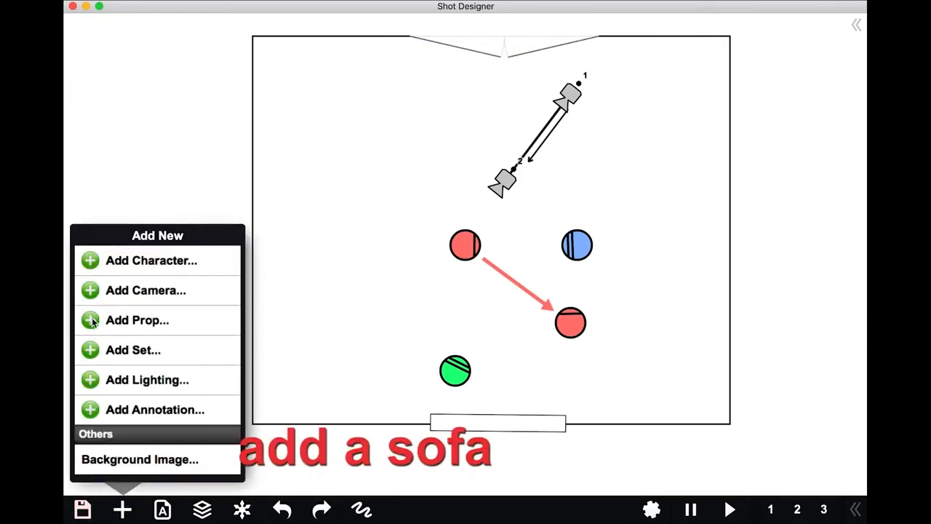
{"action": "left_click", "coordinate": [92, 322]}
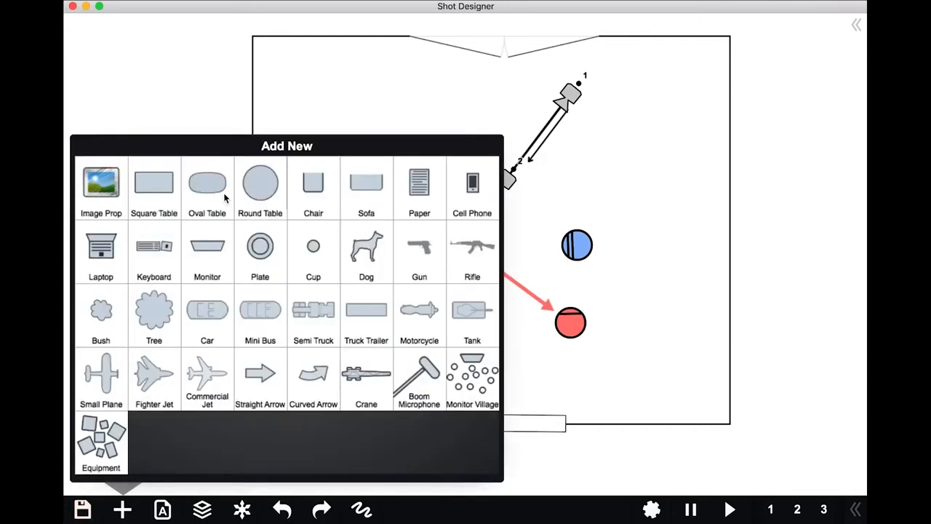
{"action": "left_click", "coordinate": [366, 189]}
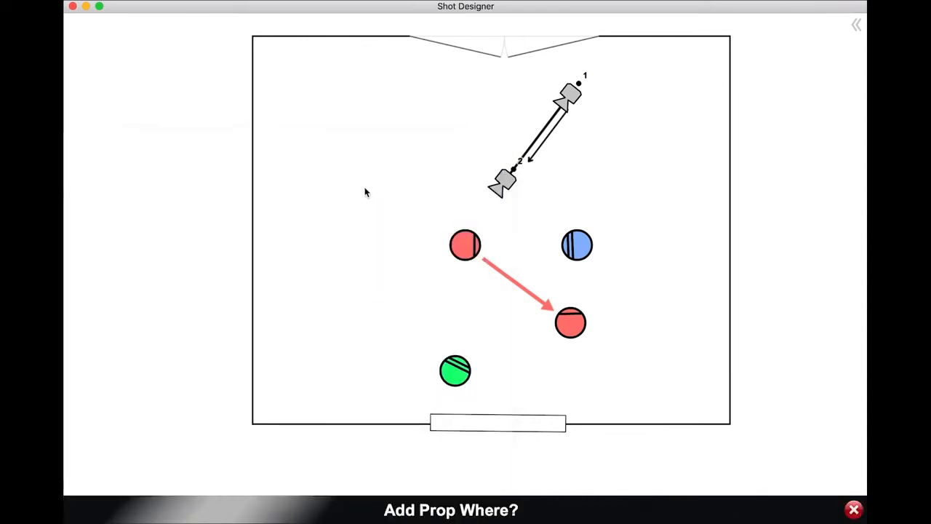
{"action": "left_click", "coordinate": [426, 370]}
{"action": "left_click_drag", "start_coordinate": [409, 371], "coordinate": [342, 388]}
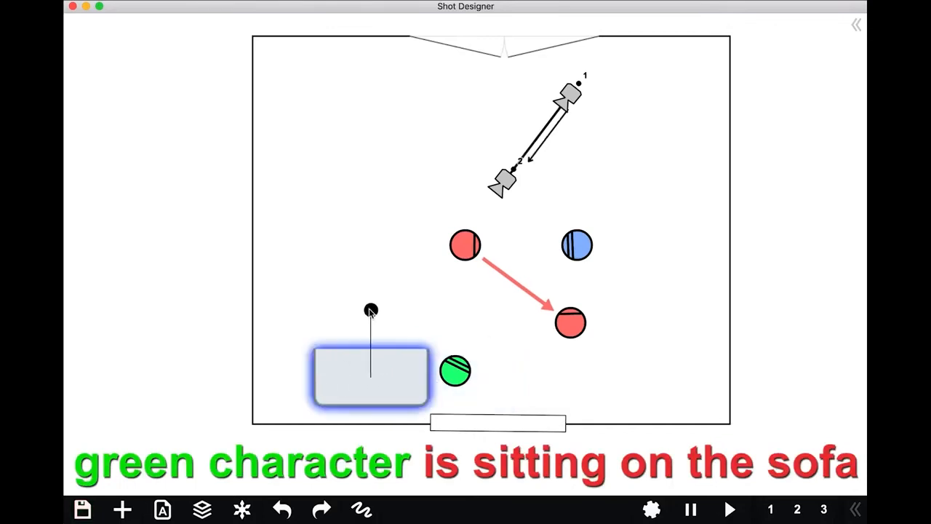
Adjust the sofa's angle and position so it sits straight against the lower wall, just left of the window.
{"action": "left_click_drag", "start_coordinate": [371, 310], "coordinate": [395, 314]}
{"action": "left_click", "coordinate": [355, 375]}
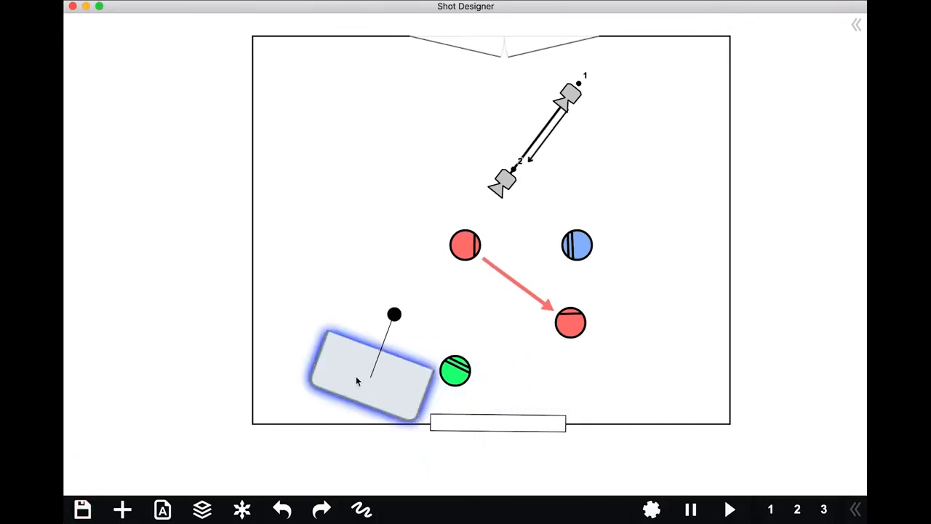
{"action": "left_click_drag", "start_coordinate": [356, 375], "coordinate": [340, 368]}
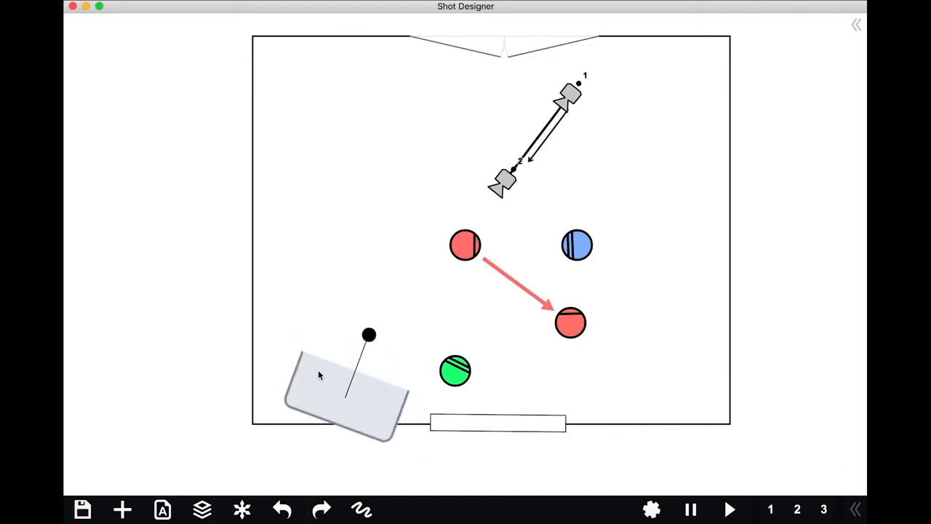
{"action": "left_click_drag", "start_coordinate": [374, 316], "coordinate": [346, 332]}
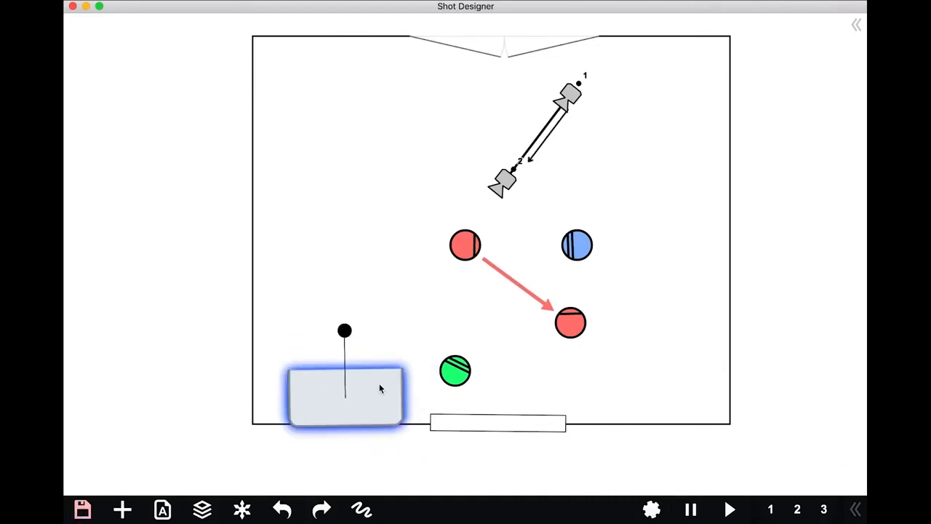
{"action": "left_click_drag", "start_coordinate": [379, 383], "coordinate": [396, 377]}
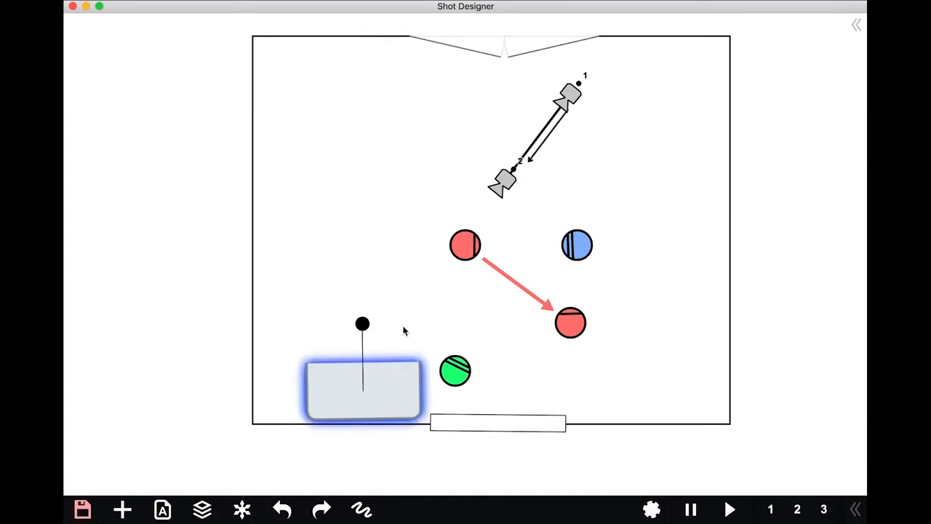
Move the green character onto the sofa and rotate it to face the upper right, toward the other characters.
{"action": "left_click", "coordinate": [456, 368]}
{"action": "left_click_drag", "start_coordinate": [459, 371], "coordinate": [369, 385]}
{"action": "left_click_drag", "start_coordinate": [388, 338], "coordinate": [425, 336]}
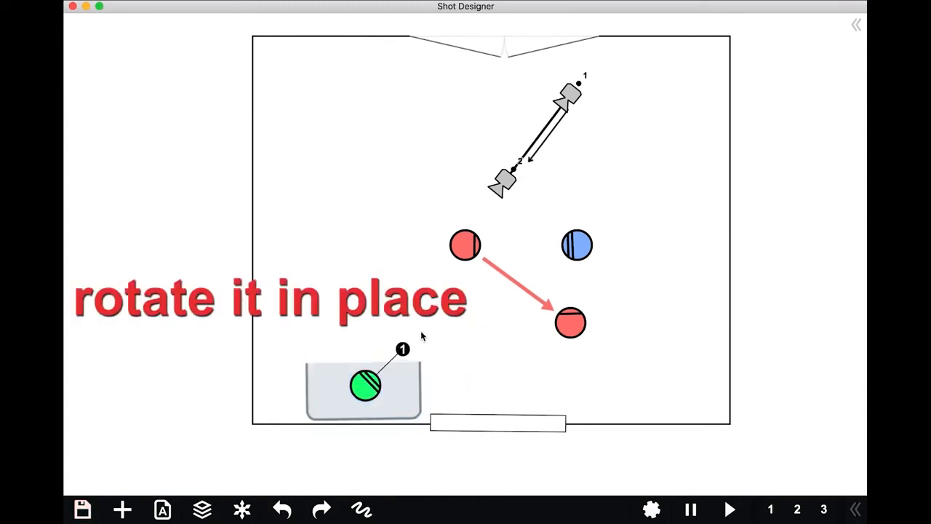
{"action": "mouse_move", "coordinate": [367, 384]}
{"action": "left_mouse_down"}
{"action": "mouse_move", "coordinate": [387, 381]}
{"action": "mouse_move", "coordinate": [369, 378]}
{"action": "left_mouse_up"}
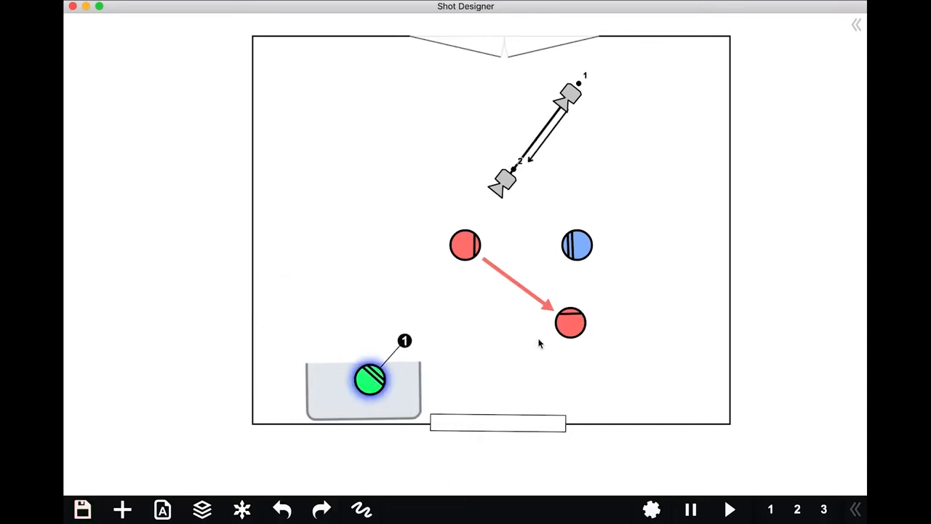
{"action": "left_click", "coordinate": [481, 338]}
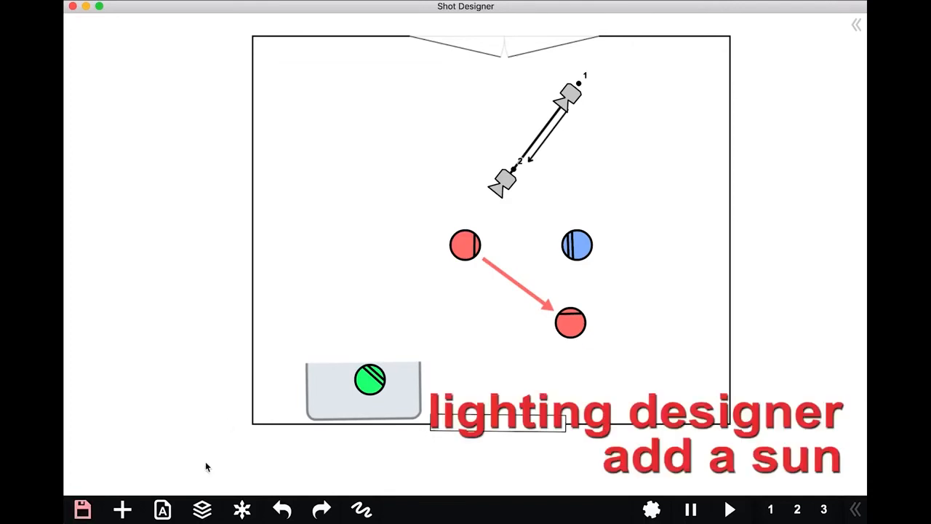
Add a Sun light outside the room below the right part of the window and angle it slightly left into the room.
{"action": "left_click", "coordinate": [123, 509]}
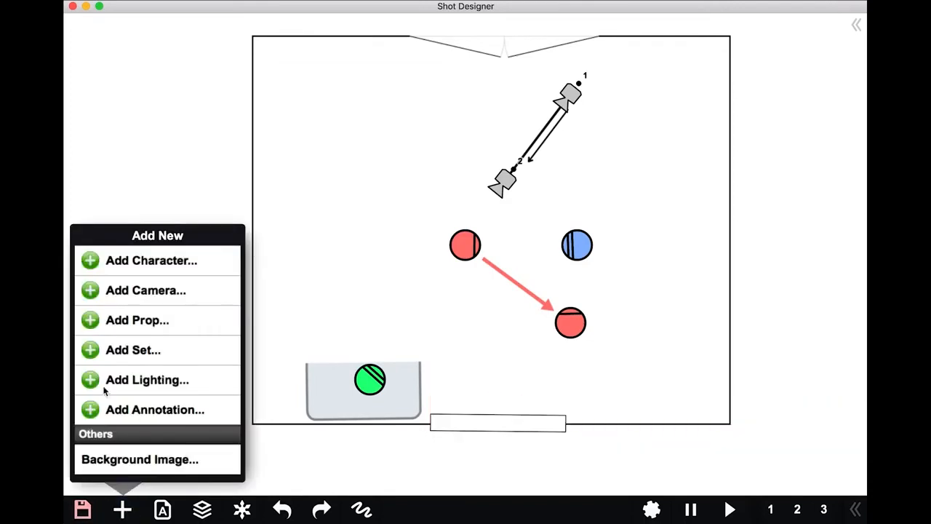
{"action": "left_click", "coordinate": [93, 384]}
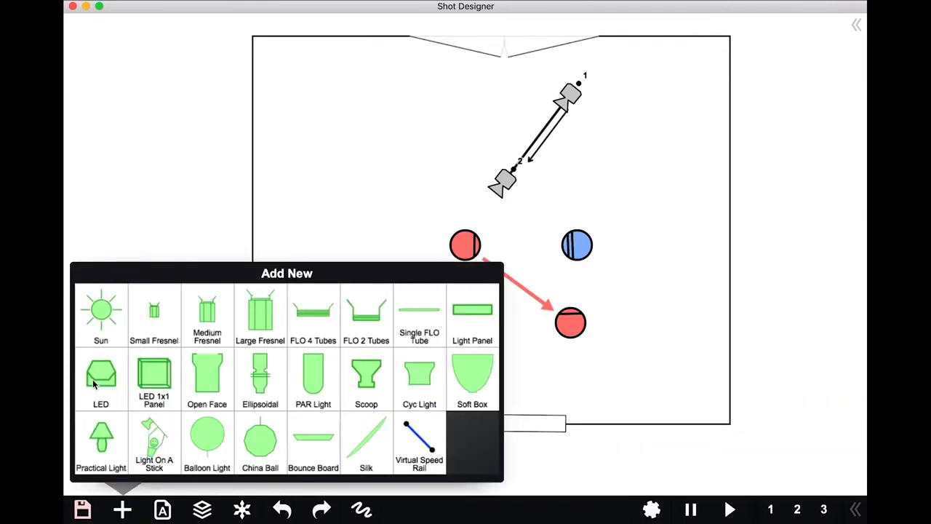
{"action": "left_click", "coordinate": [107, 312]}
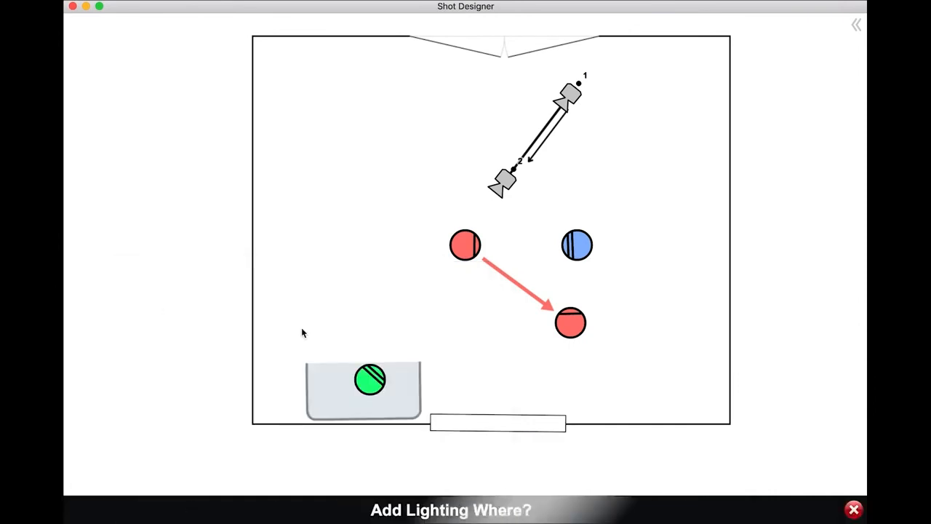
{"action": "left_click", "coordinate": [508, 473]}
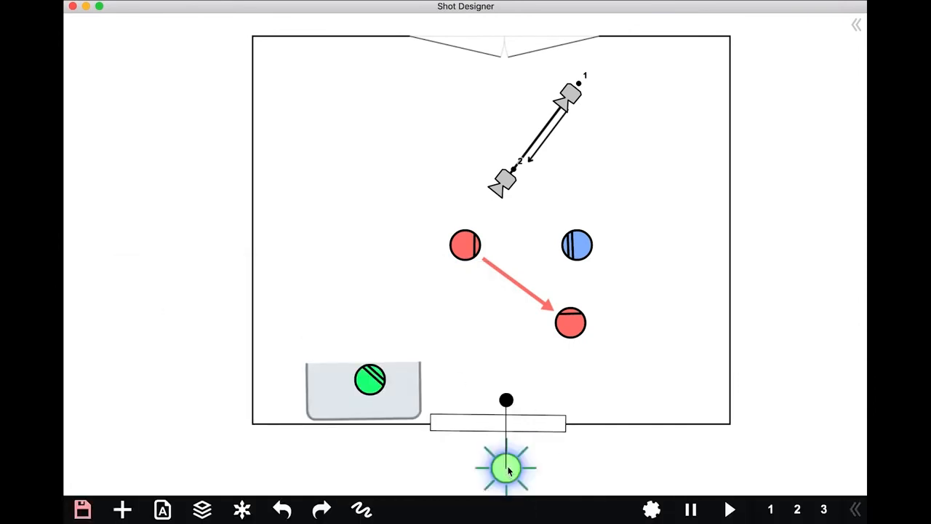
{"action": "left_click_drag", "start_coordinate": [508, 472], "coordinate": [548, 468]}
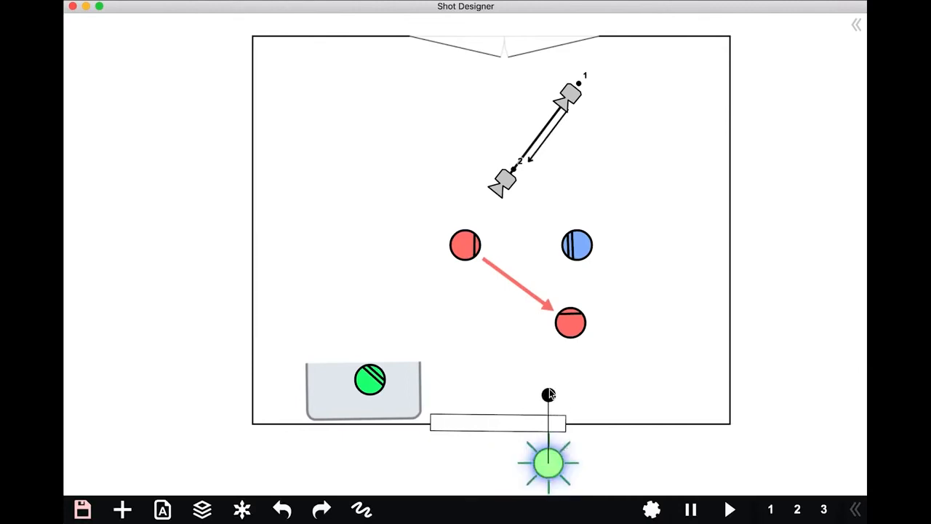
{"action": "left_click_drag", "start_coordinate": [549, 389], "coordinate": [535, 396]}
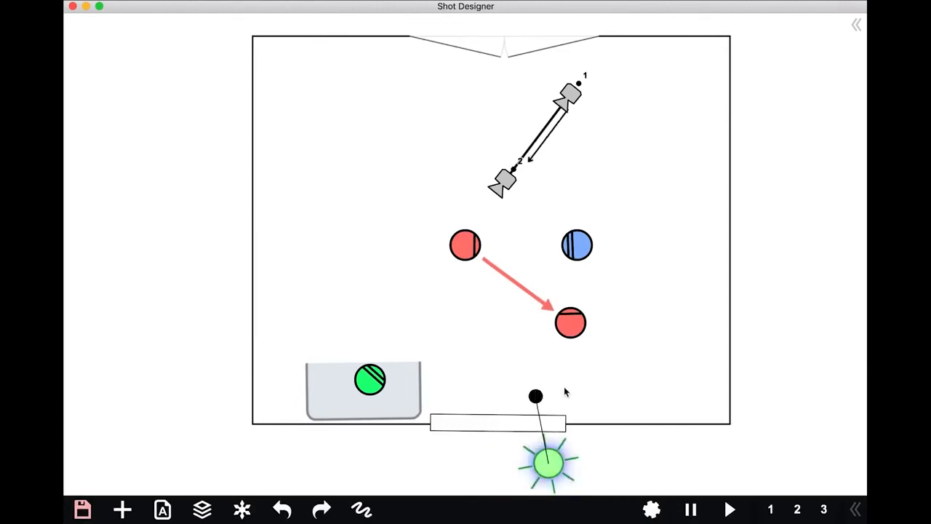
Move the sun farther down, away from the window.
{"action": "left_click", "coordinate": [797, 161]}
{"action": "scroll", "coordinate": [794, 169], "scroll_direction": "down", "scroll_amount": 5}
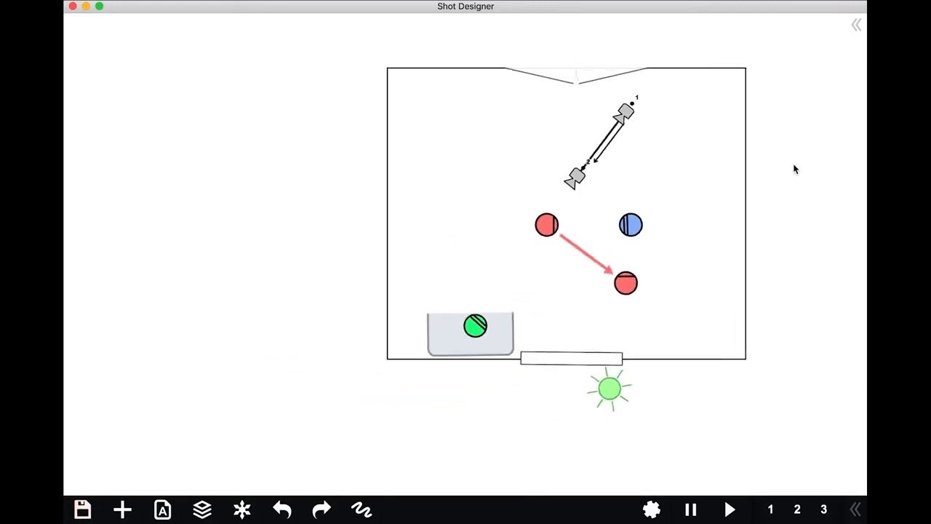
{"action": "left_click_drag", "start_coordinate": [710, 179], "coordinate": [580, 187]}
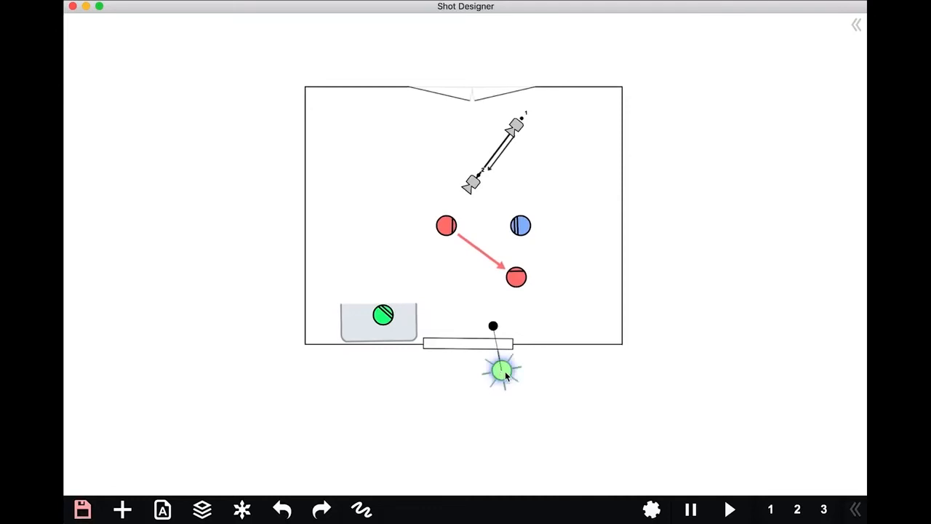
{"action": "left_click_drag", "start_coordinate": [505, 371], "coordinate": [514, 400]}
{"action": "left_click", "coordinate": [399, 439]}
Add a Purple camera in the upper-left part of the room.
{"action": "left_click", "coordinate": [122, 509]}
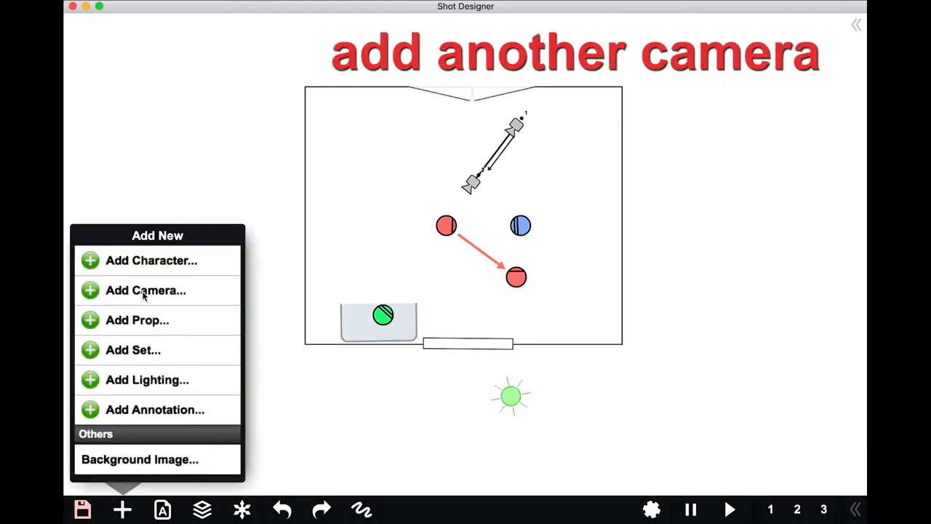
{"action": "left_click", "coordinate": [143, 291]}
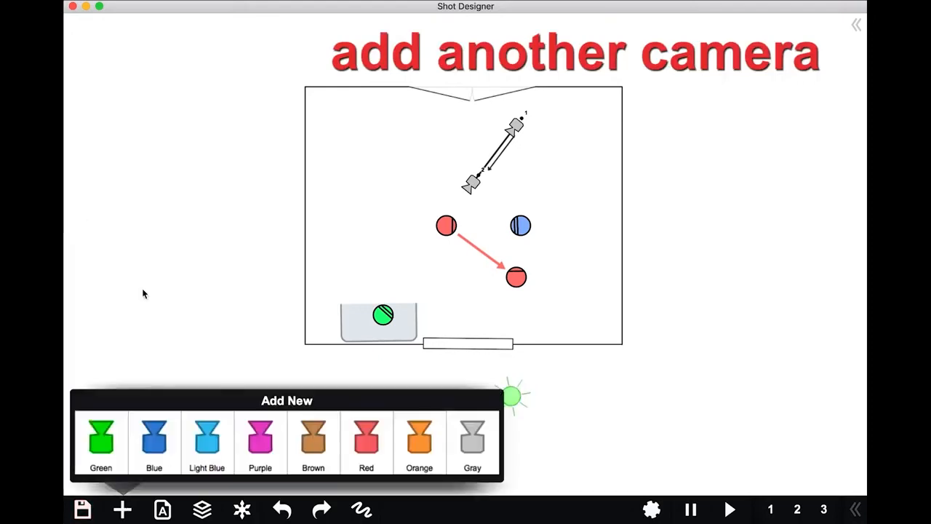
{"action": "left_click", "coordinate": [264, 451]}
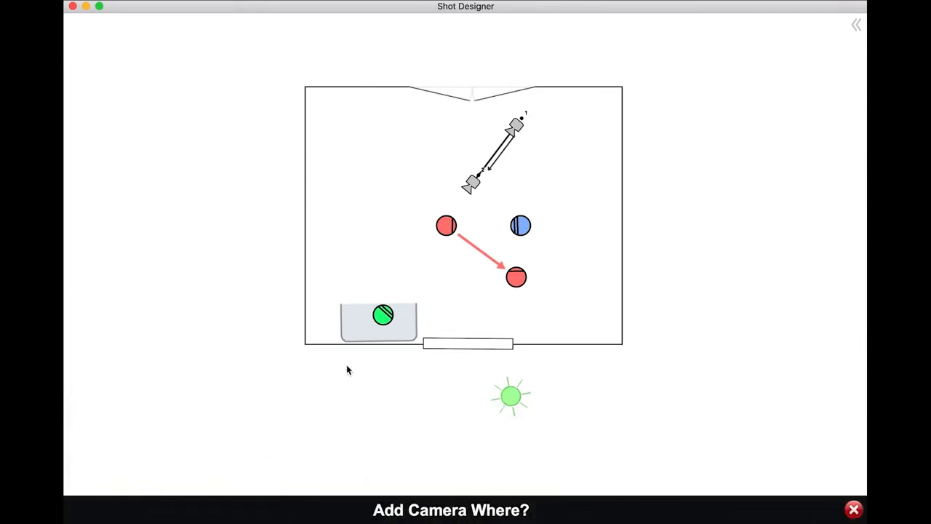
{"action": "left_click", "coordinate": [377, 110]}
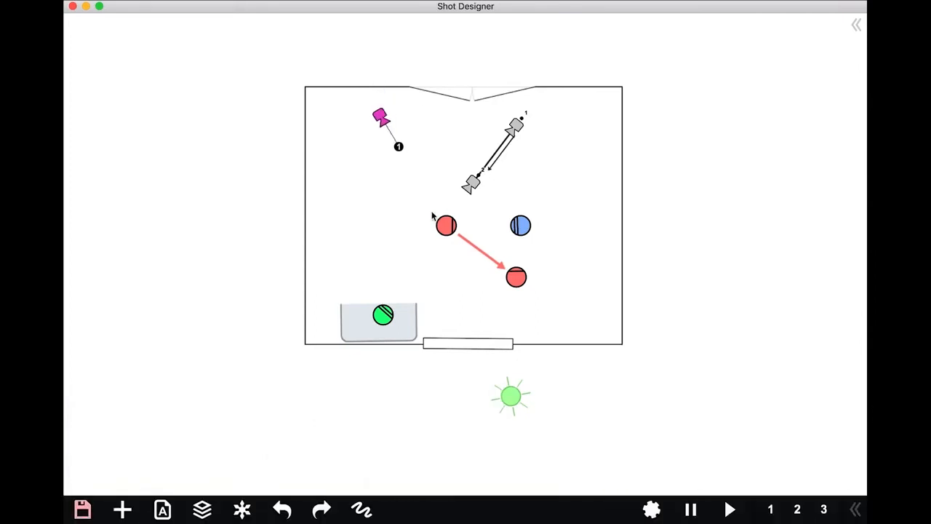
Give the purple camera a shot description with the nickname 25mm.
{"action": "left_click", "coordinate": [381, 118]}
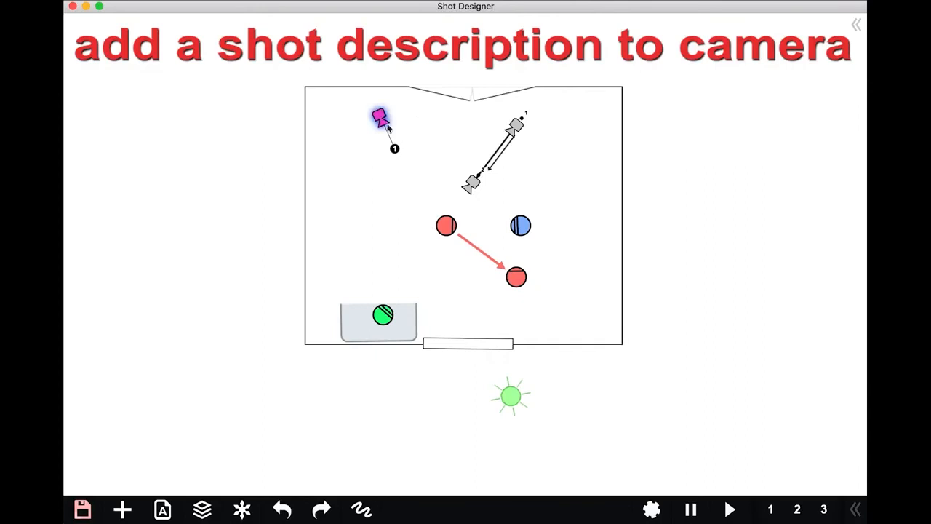
{"action": "left_click", "coordinate": [387, 123]}
{"action": "left_click", "coordinate": [203, 155]}
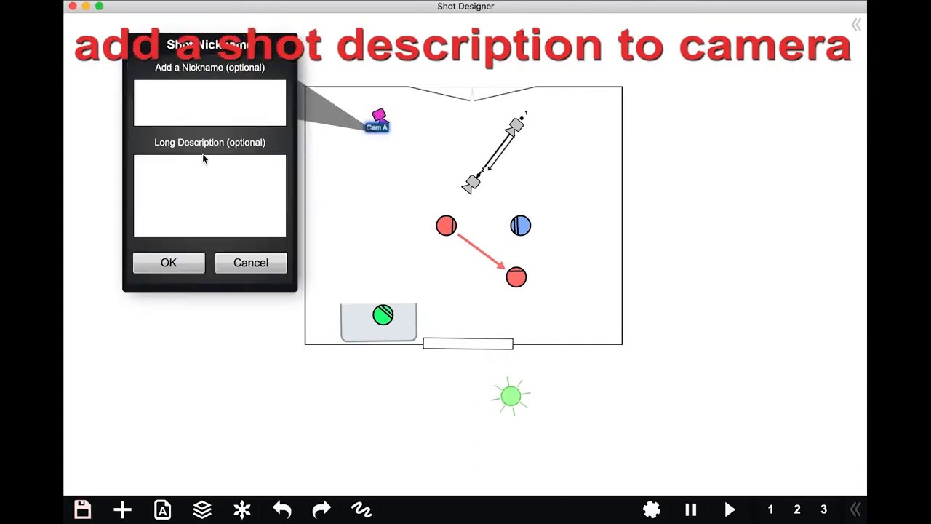
{"action": "type", "text": "2"}
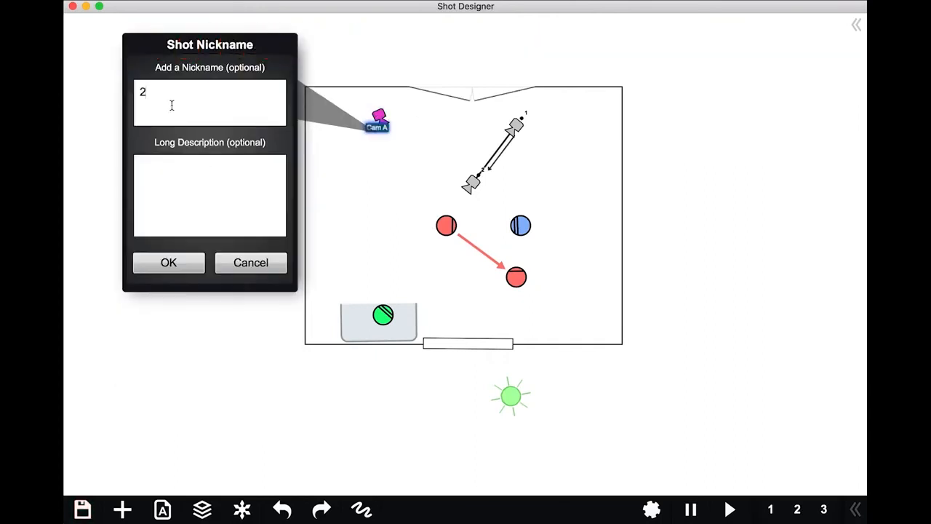
{"action": "type", "text": "5mm"}
{"action": "left_click", "coordinate": [185, 269]}
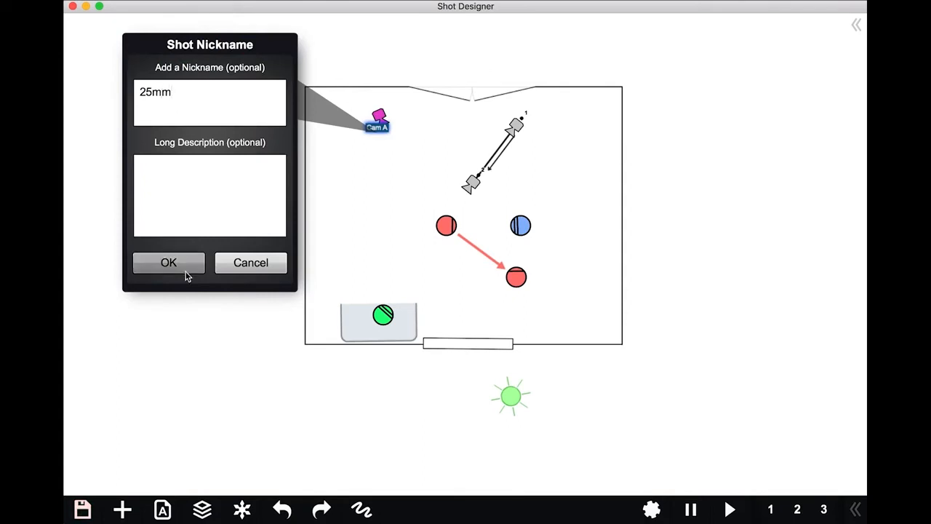
Give the gray tracking camera's first position a shot description with the nickname 50mm.
{"action": "left_click", "coordinate": [517, 126]}
{"action": "left_click", "coordinate": [517, 126]}
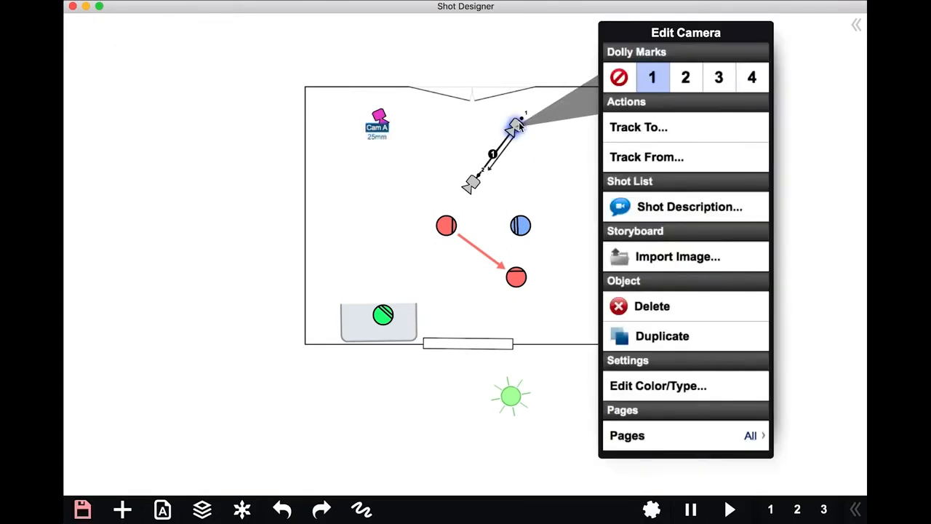
{"action": "left_click", "coordinate": [679, 211]}
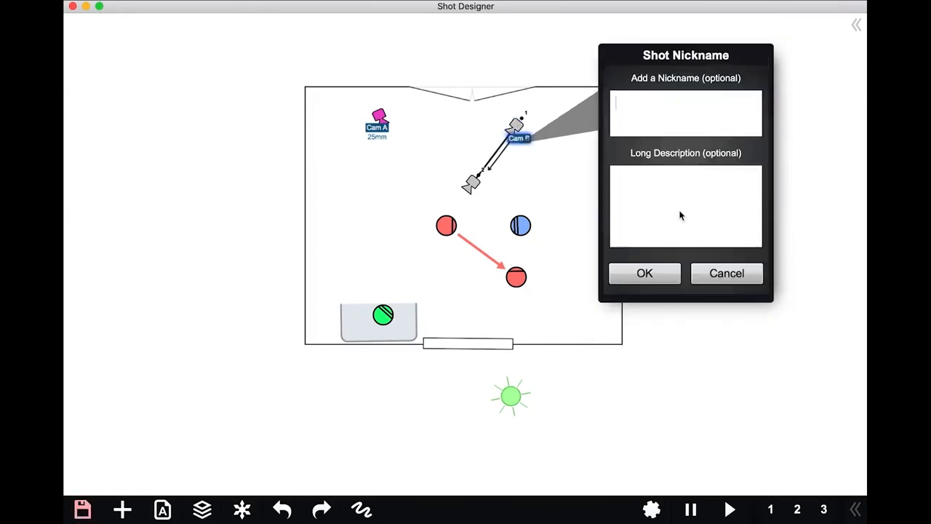
{"action": "type", "text": "50"}
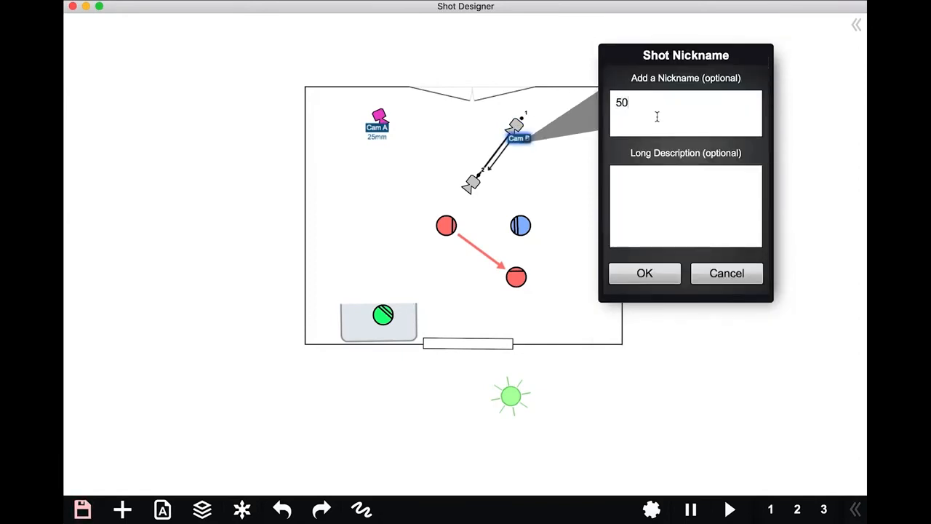
{"action": "type", "text": "mm"}
{"action": "left_click", "coordinate": [644, 272]}
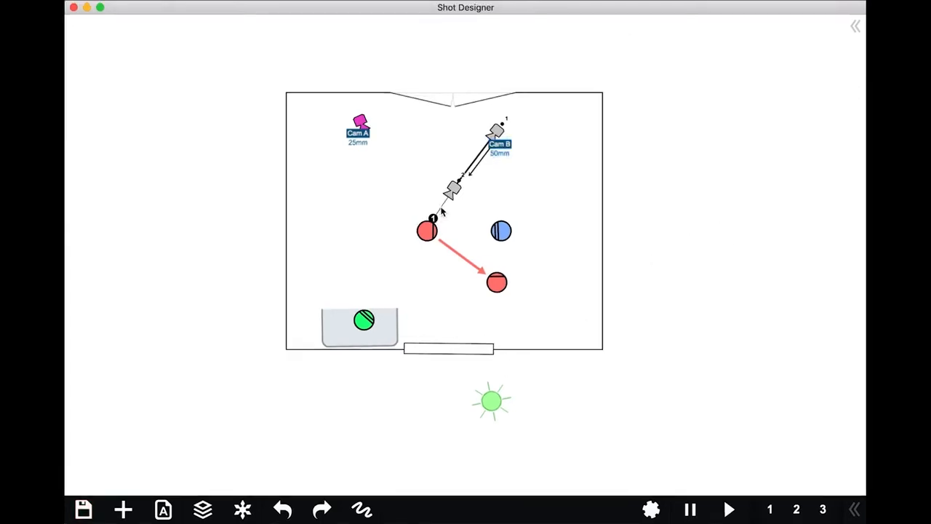
Reposition both marks of the gray tracking camera into a vertical line above the blue character, aiming the cameras straight down at it.
{"action": "mouse_move", "coordinate": [451, 190]}
{"action": "left_mouse_down"}
{"action": "mouse_move", "coordinate": [472, 167]}
{"action": "mouse_move", "coordinate": [495, 182]}
{"action": "mouse_move", "coordinate": [488, 215]}
{"action": "mouse_move", "coordinate": [499, 207]}
{"action": "left_mouse_up"}
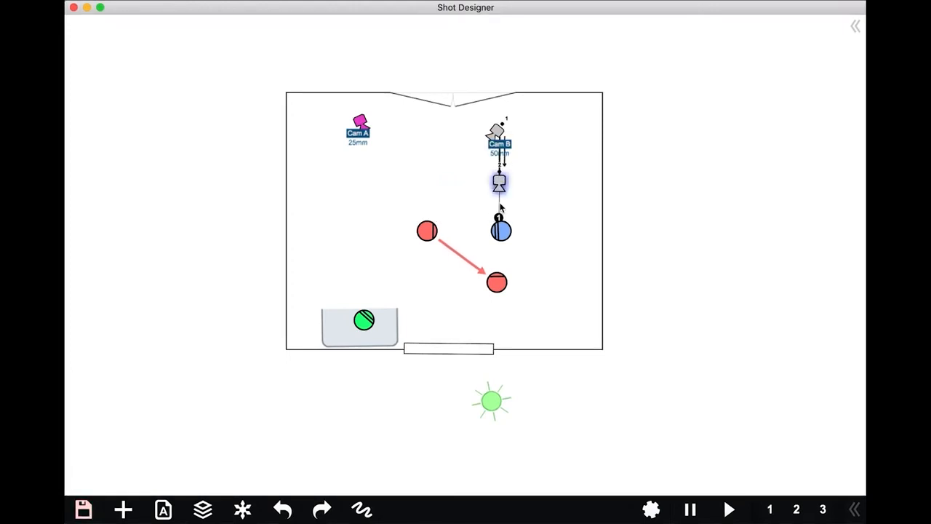
{"action": "left_click_drag", "start_coordinate": [499, 132], "coordinate": [502, 118]}
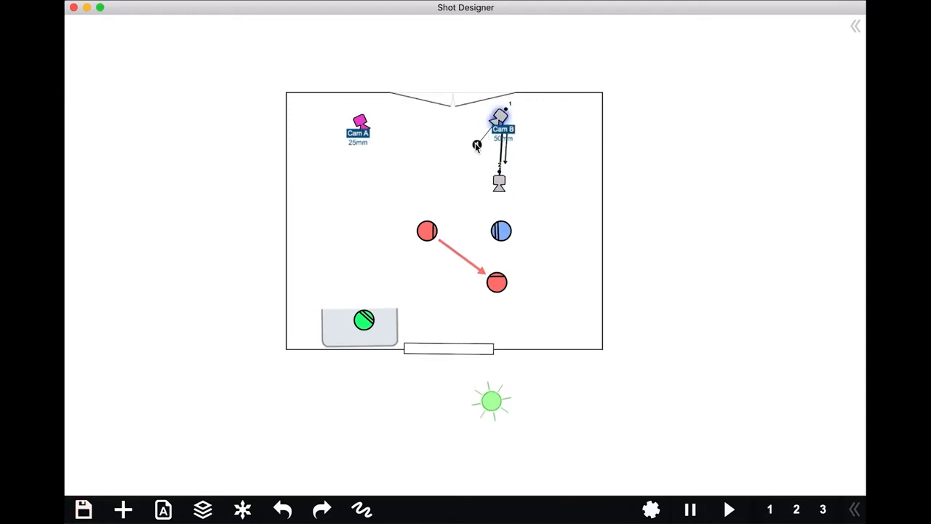
{"action": "mouse_move", "coordinate": [477, 144]}
{"action": "left_mouse_down"}
{"action": "mouse_move", "coordinate": [502, 152]}
{"action": "mouse_move", "coordinate": [497, 202]}
{"action": "mouse_move", "coordinate": [501, 187]}
{"action": "left_mouse_up"}
{"action": "left_click", "coordinate": [562, 154]}
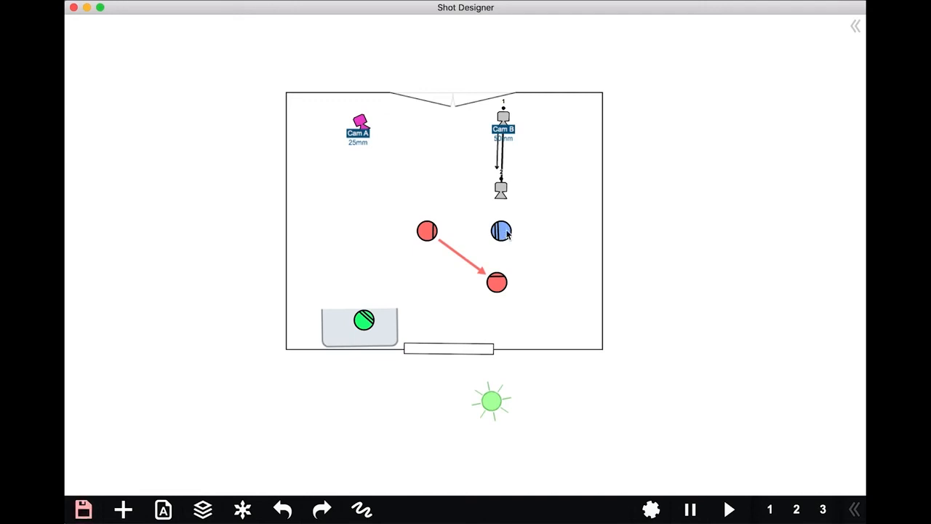
Move the blue character slightly up, closer to the gray camera's second position.
{"action": "left_click_drag", "start_coordinate": [500, 226], "coordinate": [497, 212]}
{"action": "left_click", "coordinate": [724, 200]}
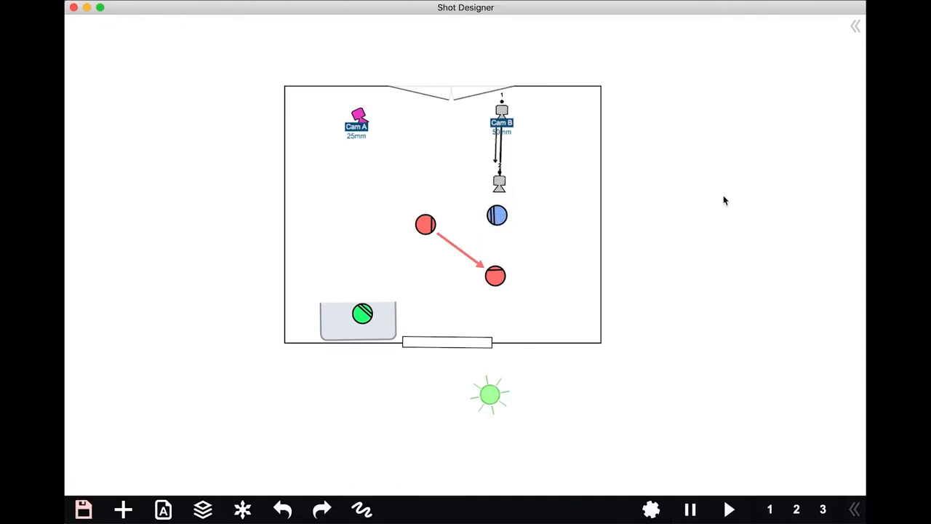
Make the red character walk from its second position to a third one right of the blue character, facing the blue character.
{"action": "left_click", "coordinate": [500, 277]}
{"action": "left_click", "coordinate": [500, 279]}
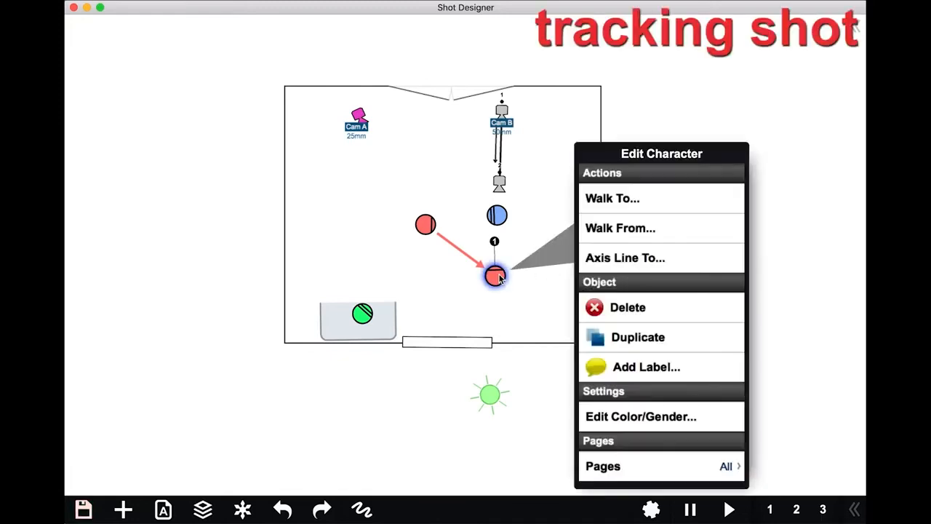
{"action": "left_click", "coordinate": [625, 199]}
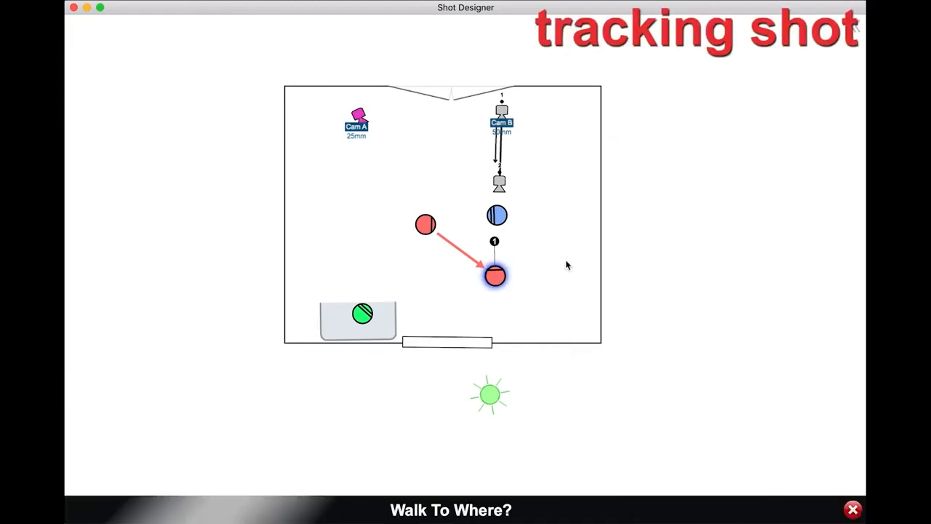
{"action": "left_click", "coordinate": [547, 225]}
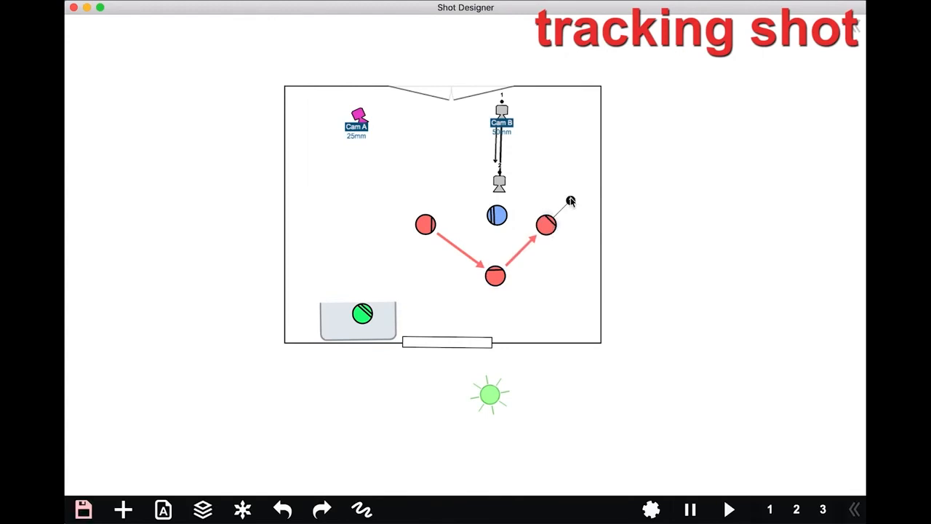
{"action": "mouse_move", "coordinate": [572, 202]}
{"action": "left_mouse_down"}
{"action": "mouse_move", "coordinate": [521, 231]}
{"action": "mouse_move", "coordinate": [520, 205]}
{"action": "mouse_move", "coordinate": [504, 219]}
{"action": "mouse_move", "coordinate": [511, 224]}
{"action": "mouse_move", "coordinate": [498, 217]}
{"action": "left_mouse_up"}
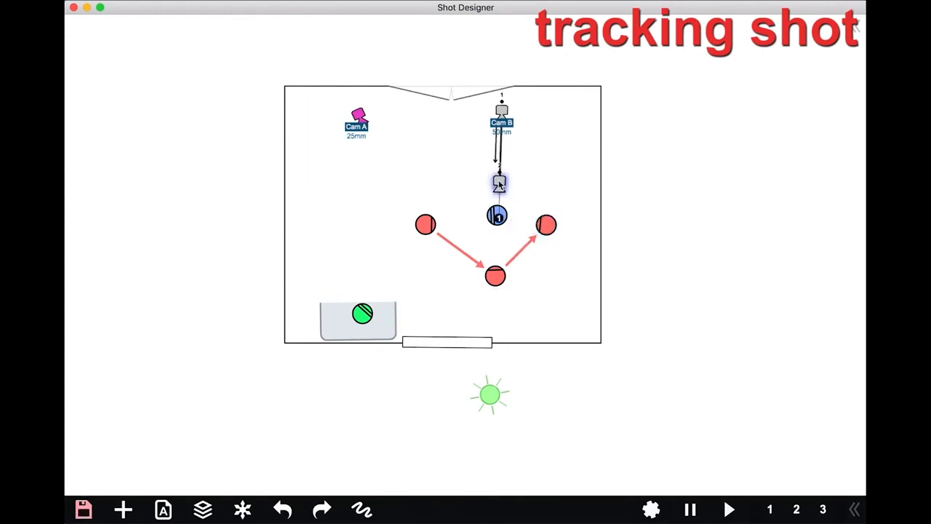
Track the gray camera from mark 2 to a third mark just above the red character's last position, aimed down at it.
{"action": "left_click", "coordinate": [499, 184]}
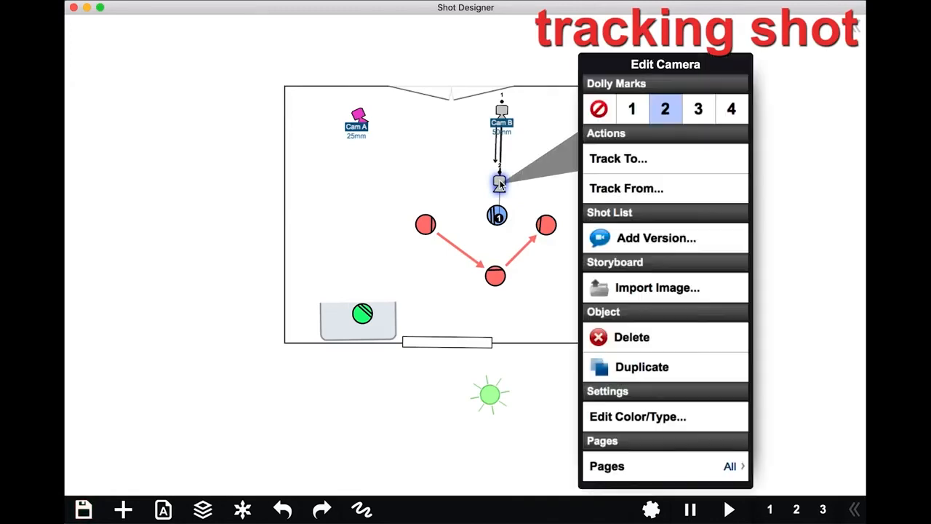
{"action": "left_click", "coordinate": [661, 158]}
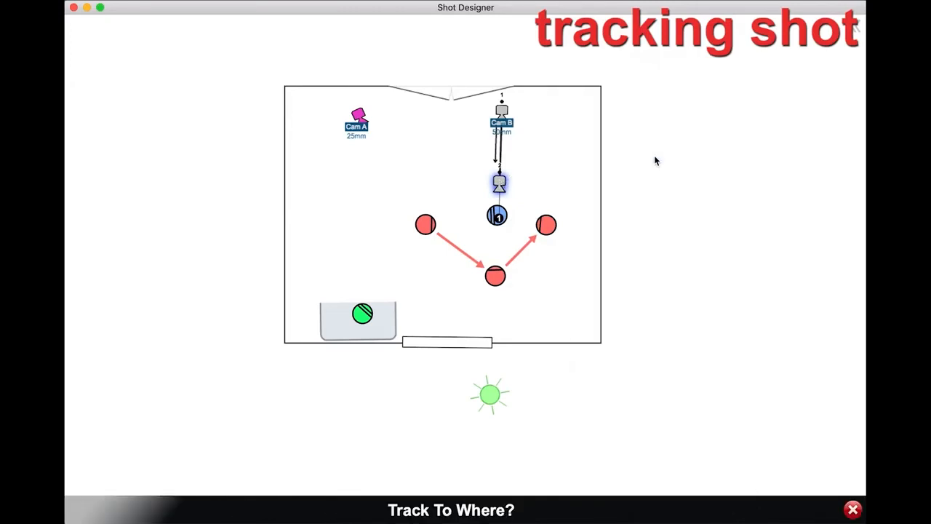
{"action": "left_click", "coordinate": [539, 191]}
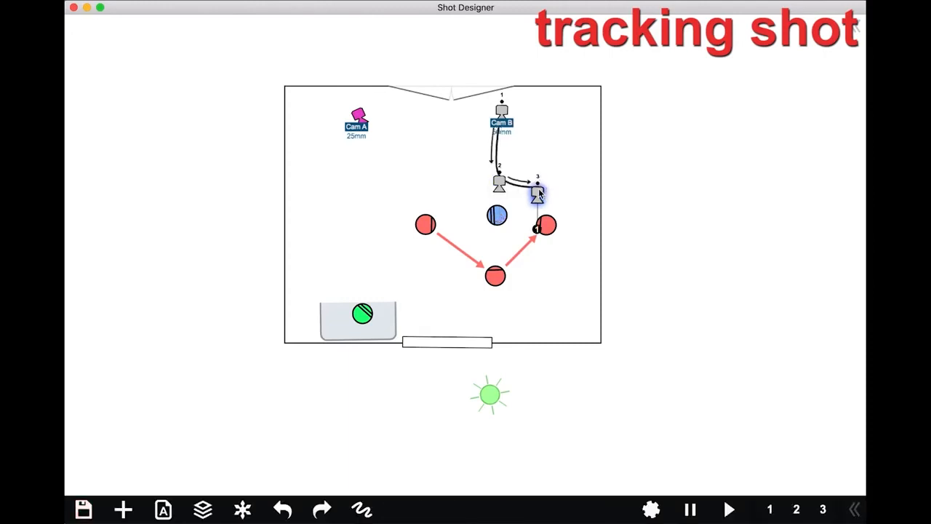
{"action": "left_click_drag", "start_coordinate": [551, 189], "coordinate": [550, 187]}
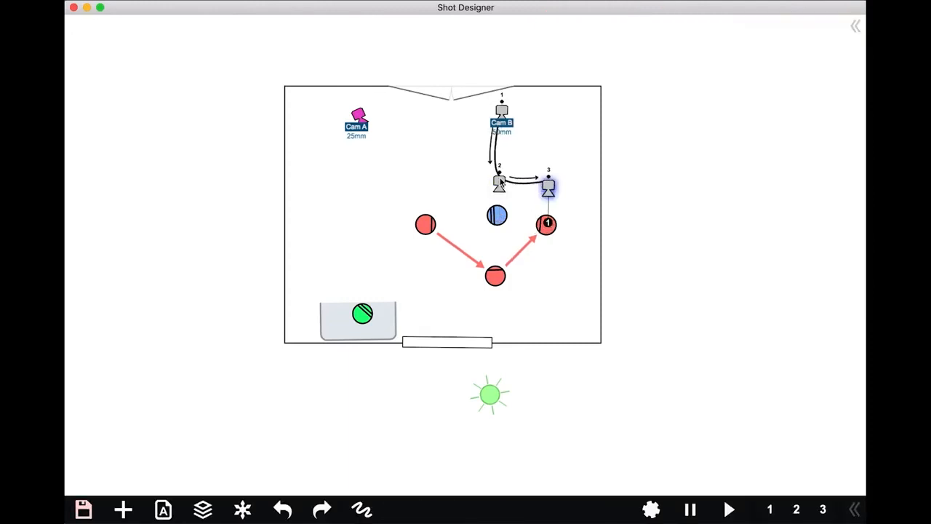
{"action": "left_click", "coordinate": [676, 227]}
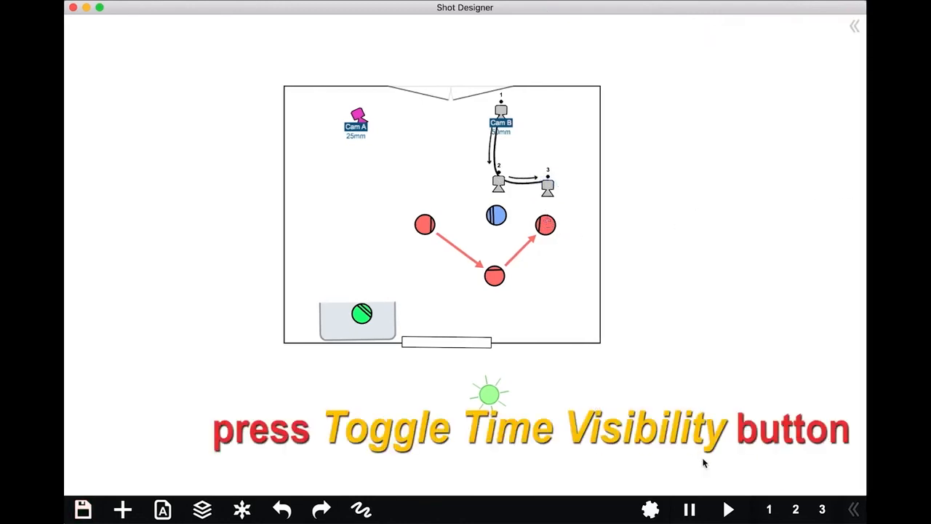
Toggle time visibility editing on and, for time 1, activate the blue and green characters, the red character's first position and gray camera mark 1.
{"action": "left_click", "coordinate": [650, 509]}
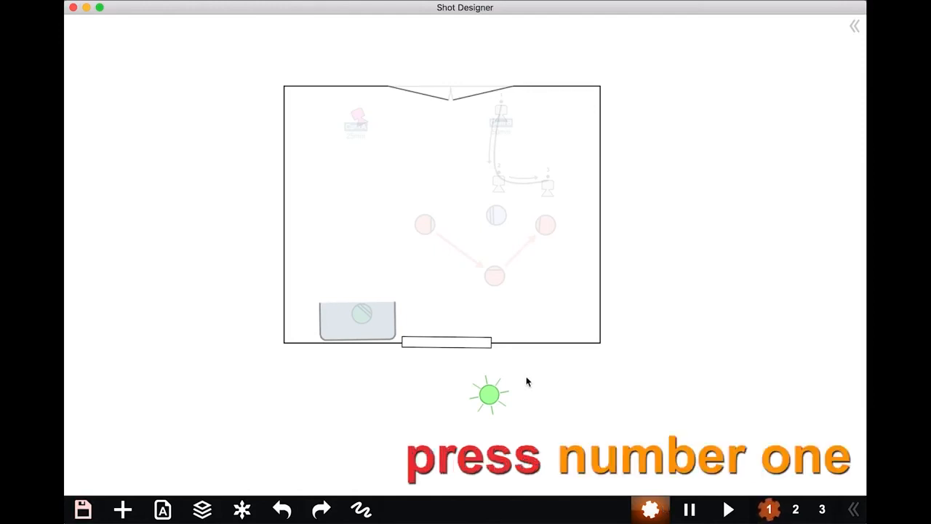
{"action": "left_click", "coordinate": [496, 214]}
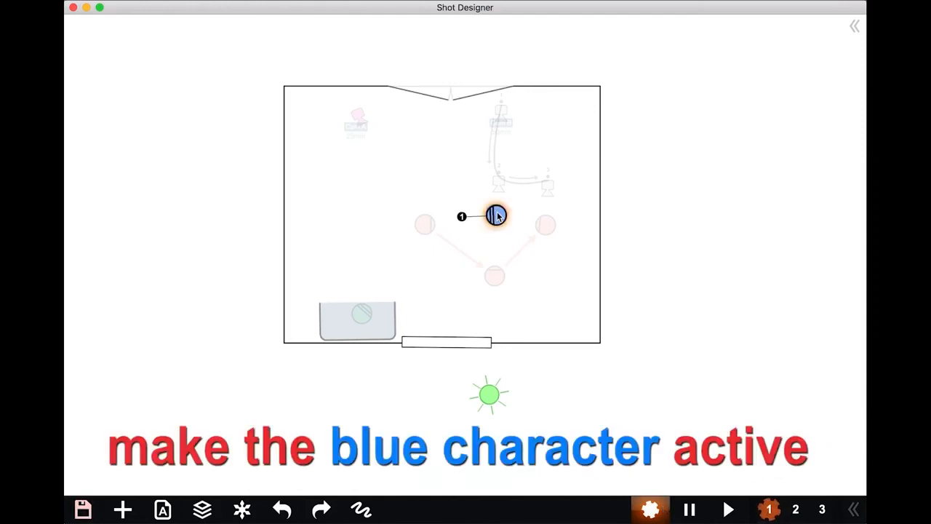
{"action": "left_click", "coordinate": [424, 224]}
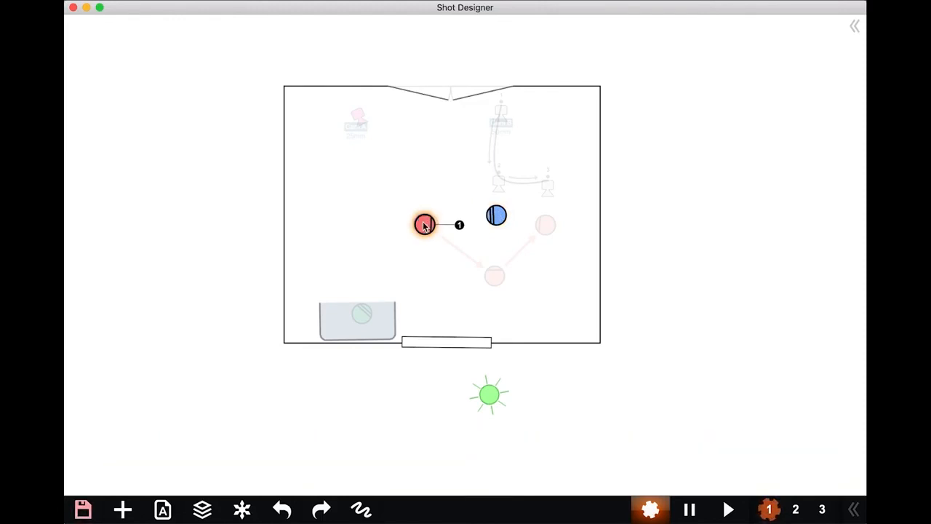
{"action": "left_click", "coordinate": [362, 314]}
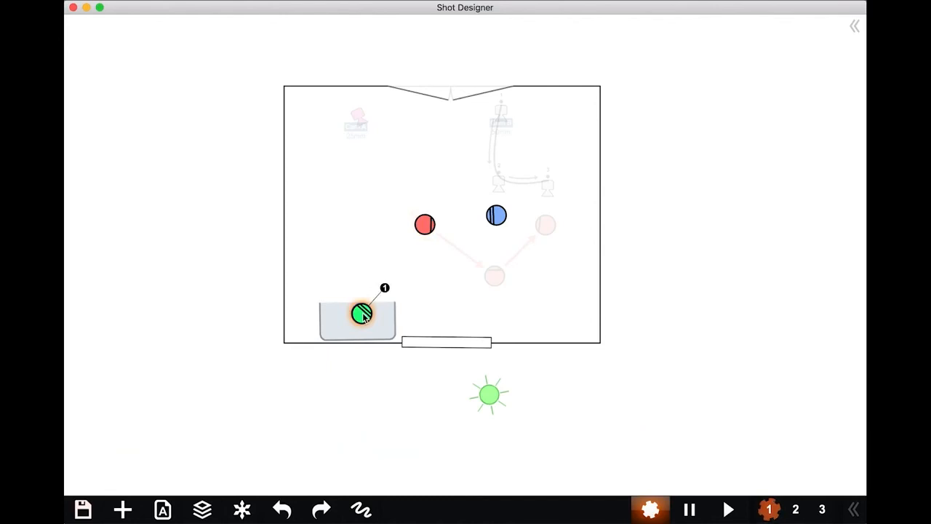
{"action": "left_click", "coordinate": [501, 113]}
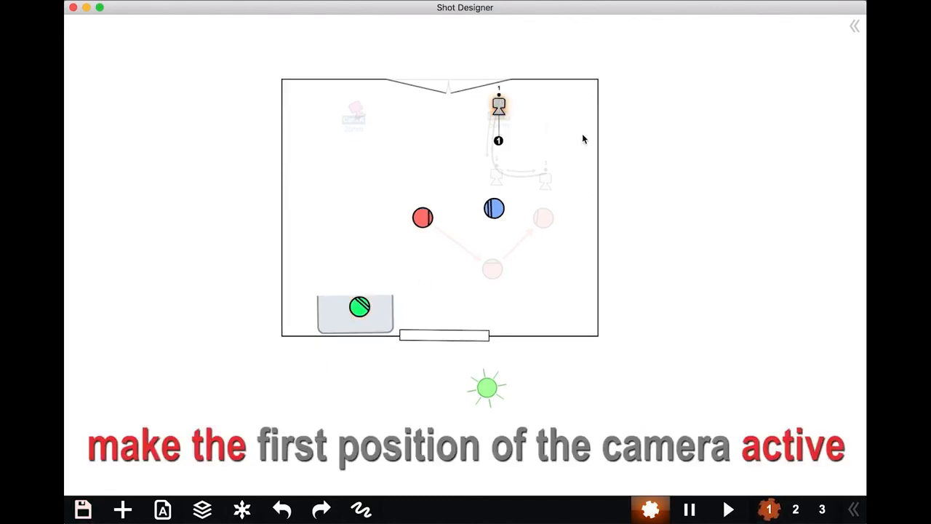
For time 2, activate the gray camera's second mark and the red character's second position.
{"action": "left_click", "coordinate": [796, 509]}
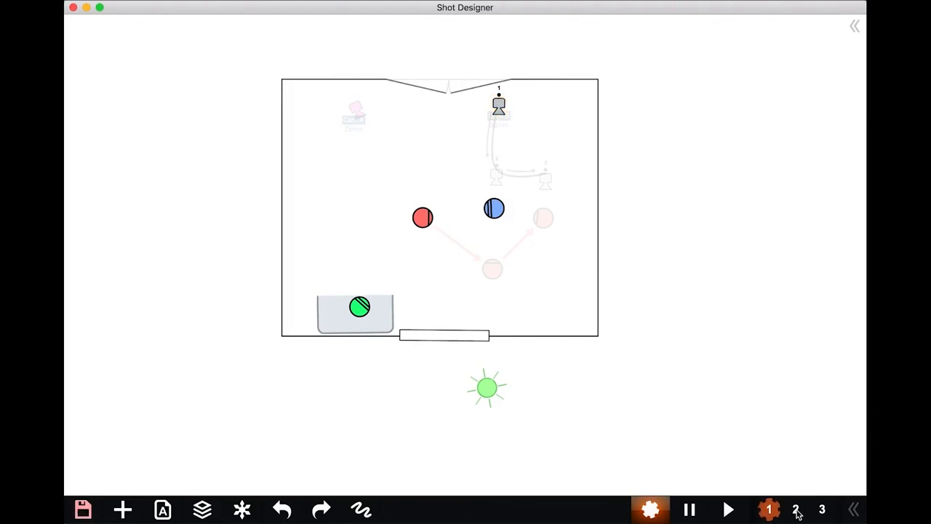
{"action": "left_click", "coordinate": [795, 509]}
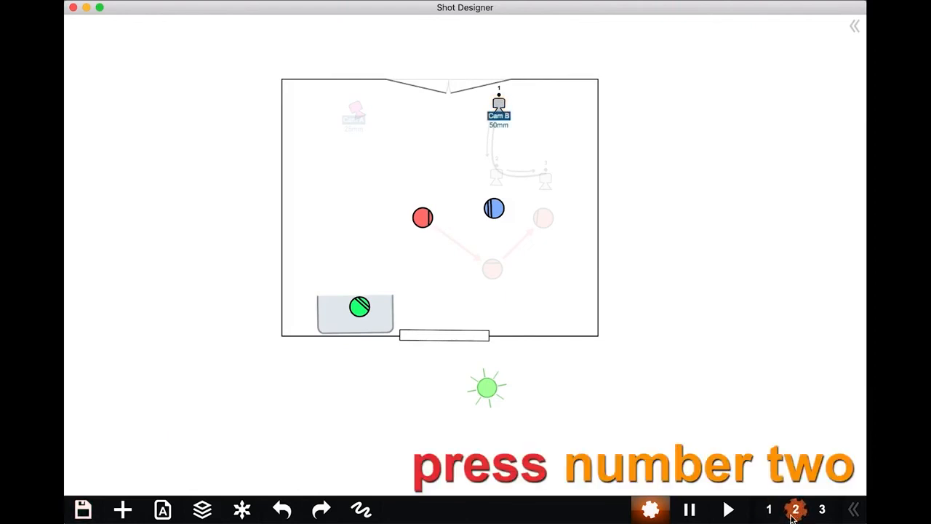
{"action": "left_click", "coordinate": [497, 172]}
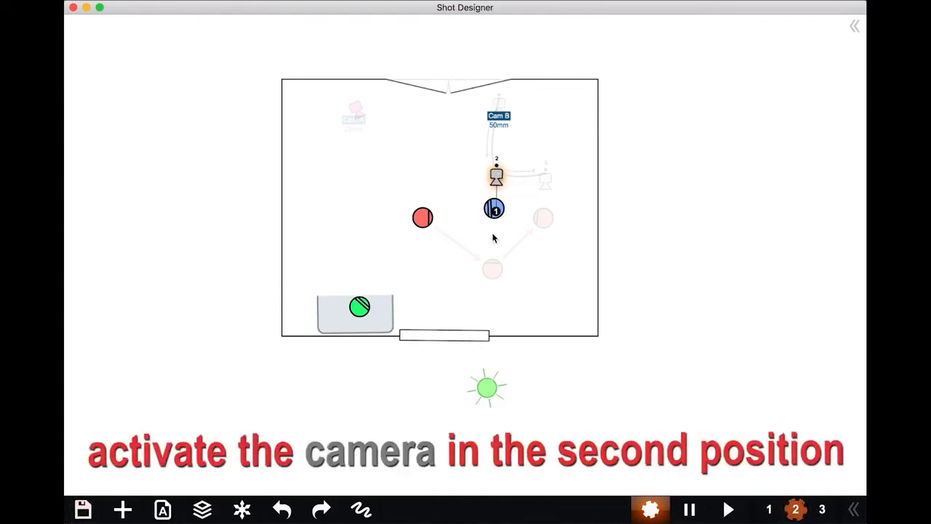
{"action": "left_click", "coordinate": [493, 267]}
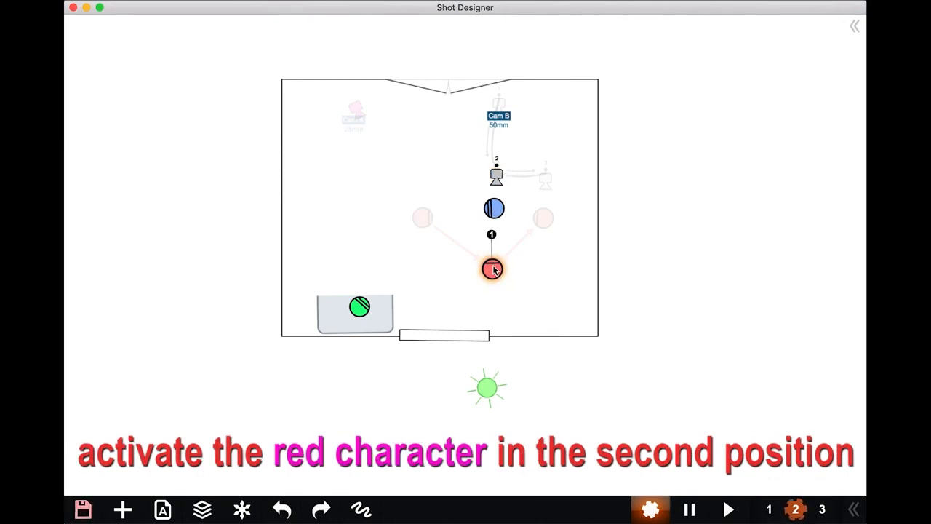
{"action": "left_click", "coordinate": [653, 372]}
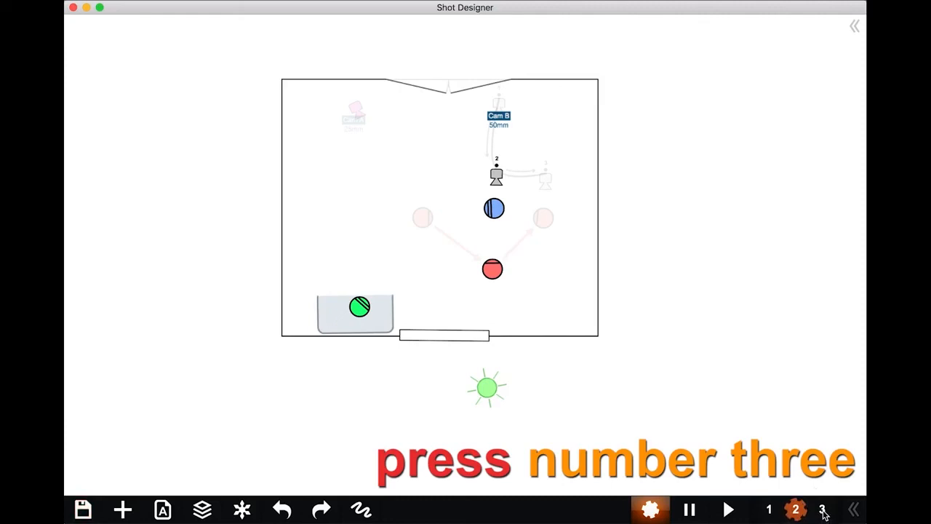
For time 3, activate the gray camera's third mark and the red character's third position, and end time visibility editing.
{"action": "left_click", "coordinate": [822, 509]}
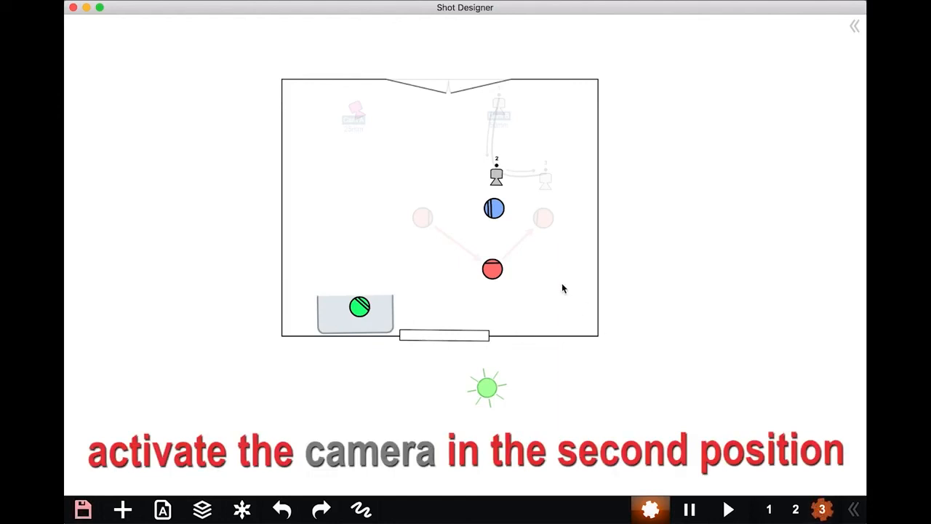
{"action": "left_click", "coordinate": [545, 181]}
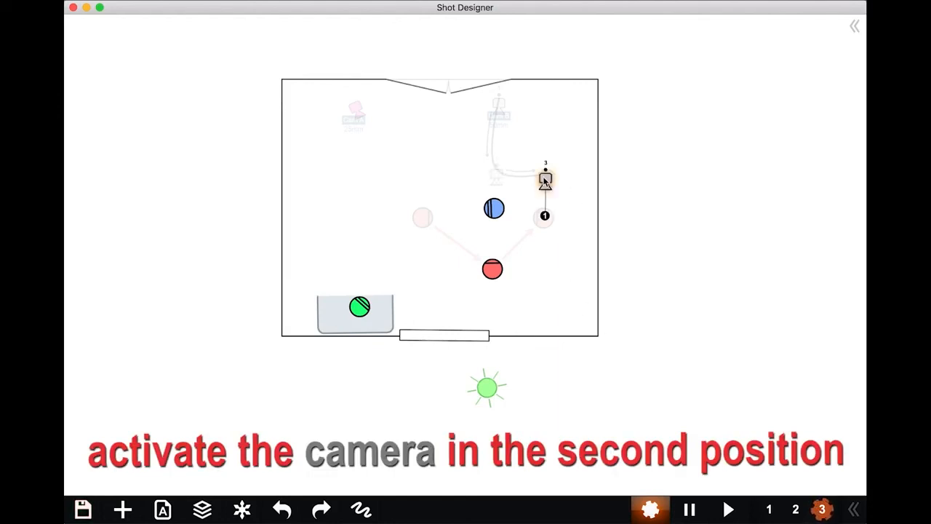
{"action": "left_click", "coordinate": [544, 217]}
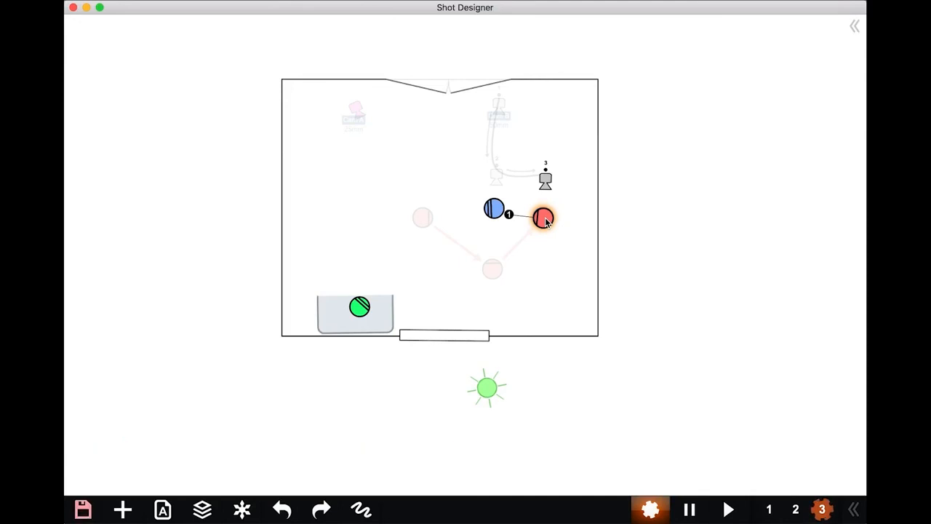
{"action": "left_click", "coordinate": [580, 280]}
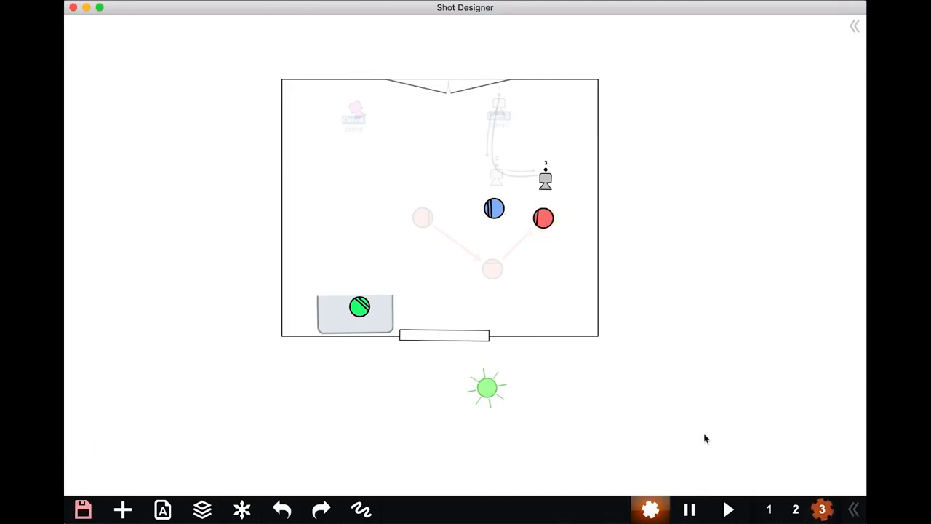
{"action": "left_click", "coordinate": [651, 507]}
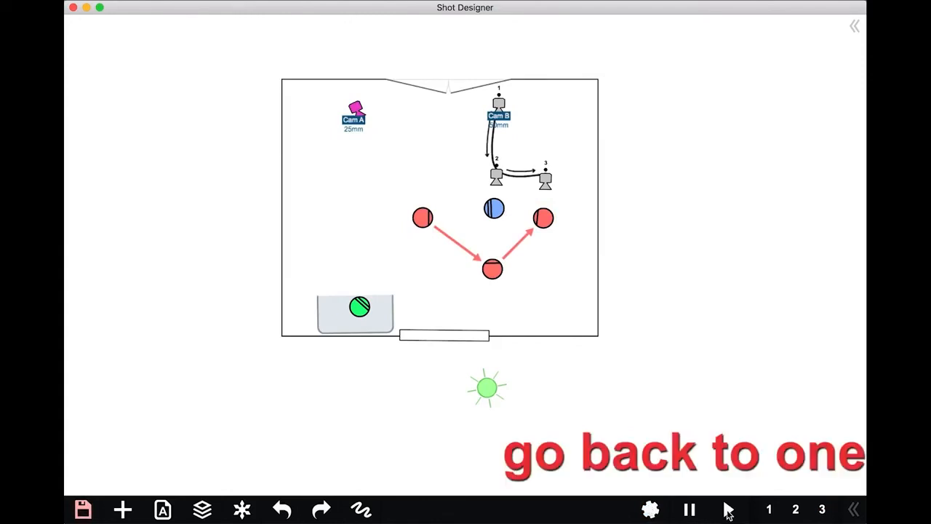
Return to time 1 and play the scene's animation through times 2 and 3.
{"action": "left_click", "coordinate": [769, 509]}
{"action": "left_click", "coordinate": [725, 507]}
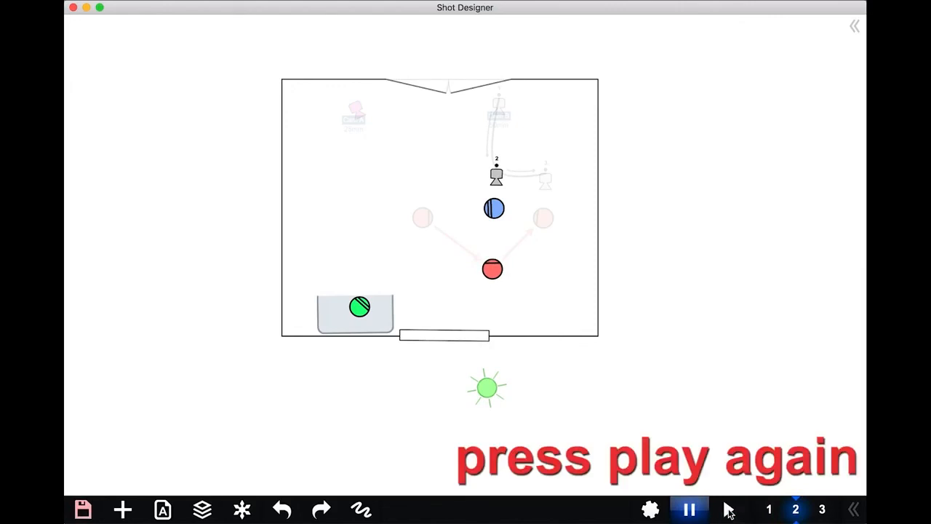
{"action": "left_click", "coordinate": [728, 511]}
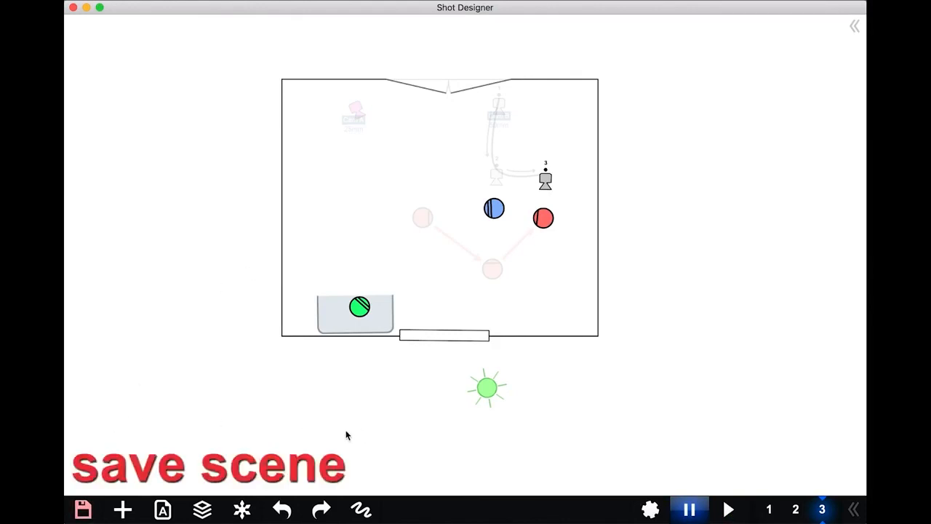
Open the scene file options for saving the scene.
{"action": "left_click", "coordinate": [83, 511]}
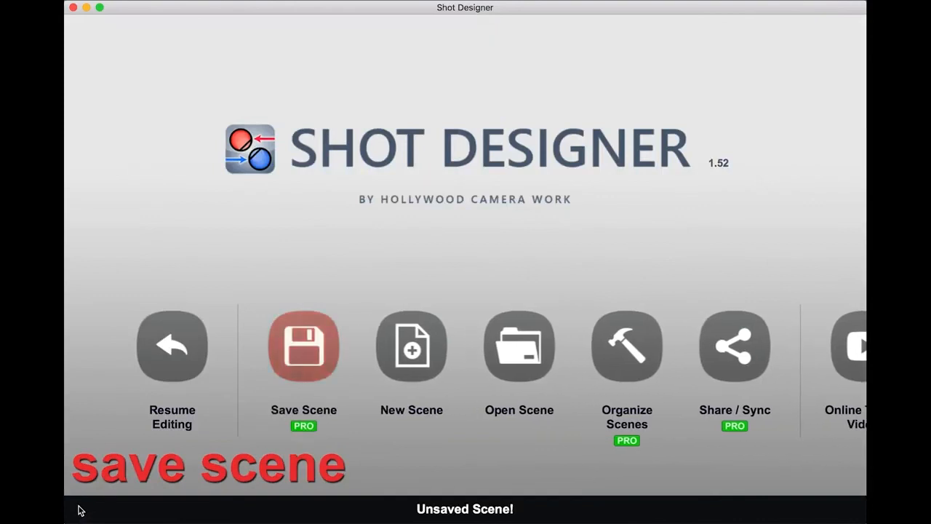